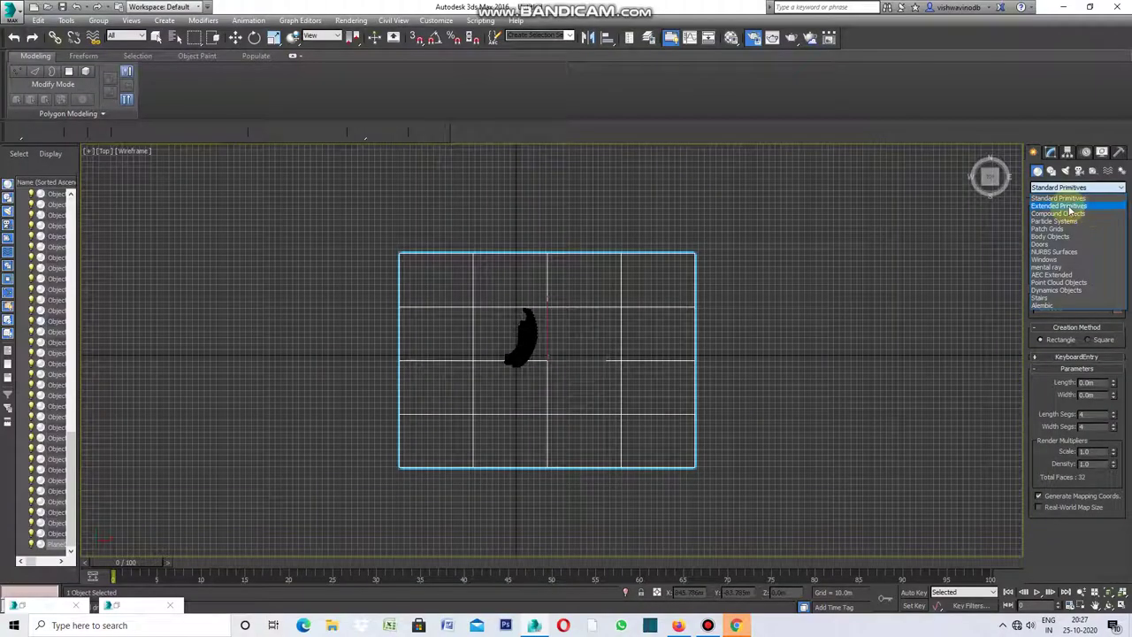
# Build an L-Ext block with 13.033 m arm widths and 33.083 m height, then restore the four-viewport layout.
pyautogui.click(1078, 208)
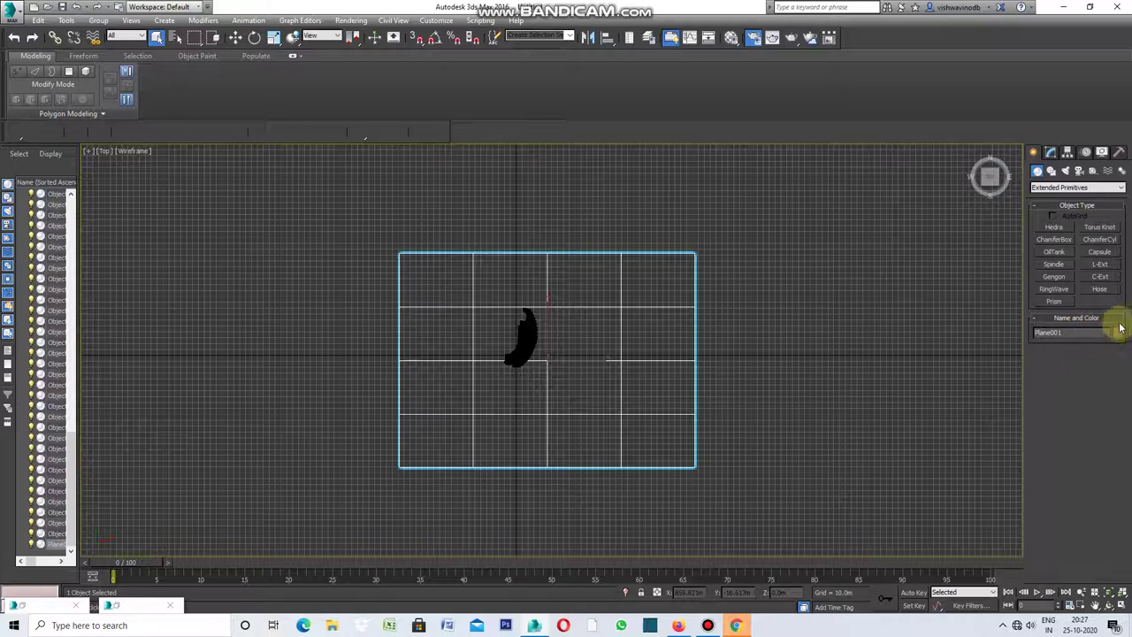
pyautogui.click(1102, 266)
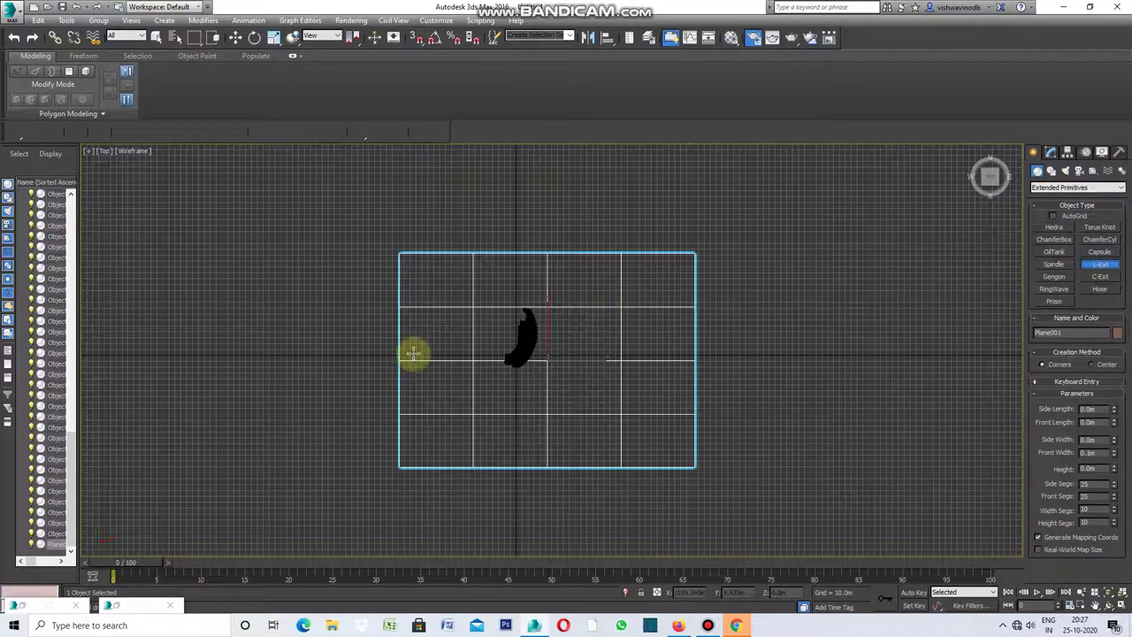
pyautogui.moveTo(413, 352)
pyautogui.mouseDown()
pyautogui.moveTo(430, 392)
pyautogui.moveTo(449, 387)
pyautogui.mouseUp()
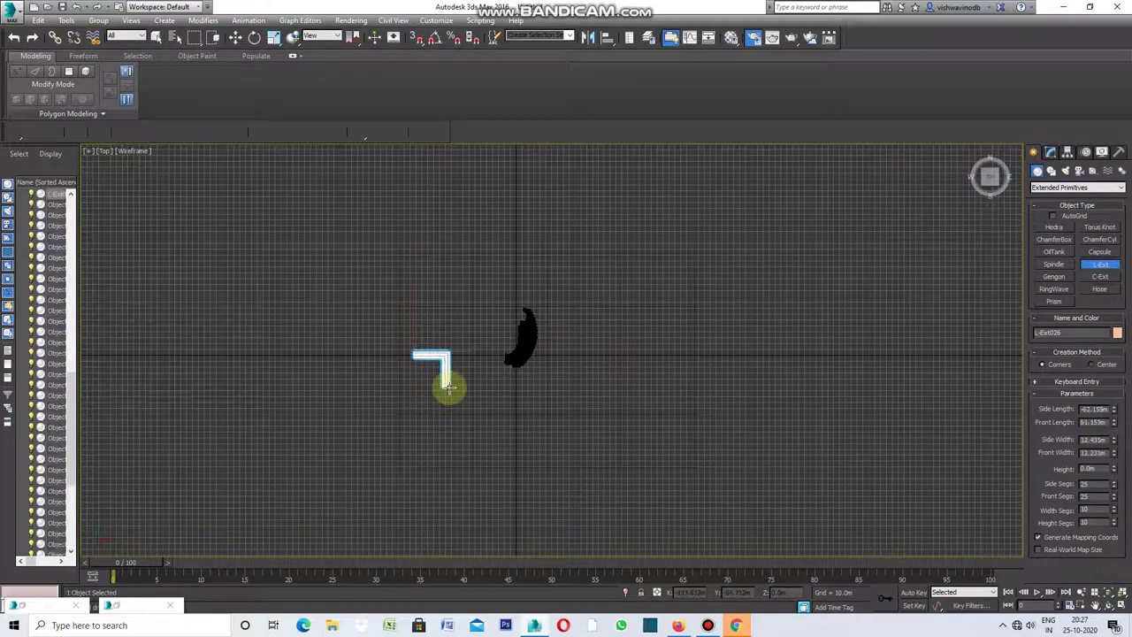
pyautogui.click(450, 368)
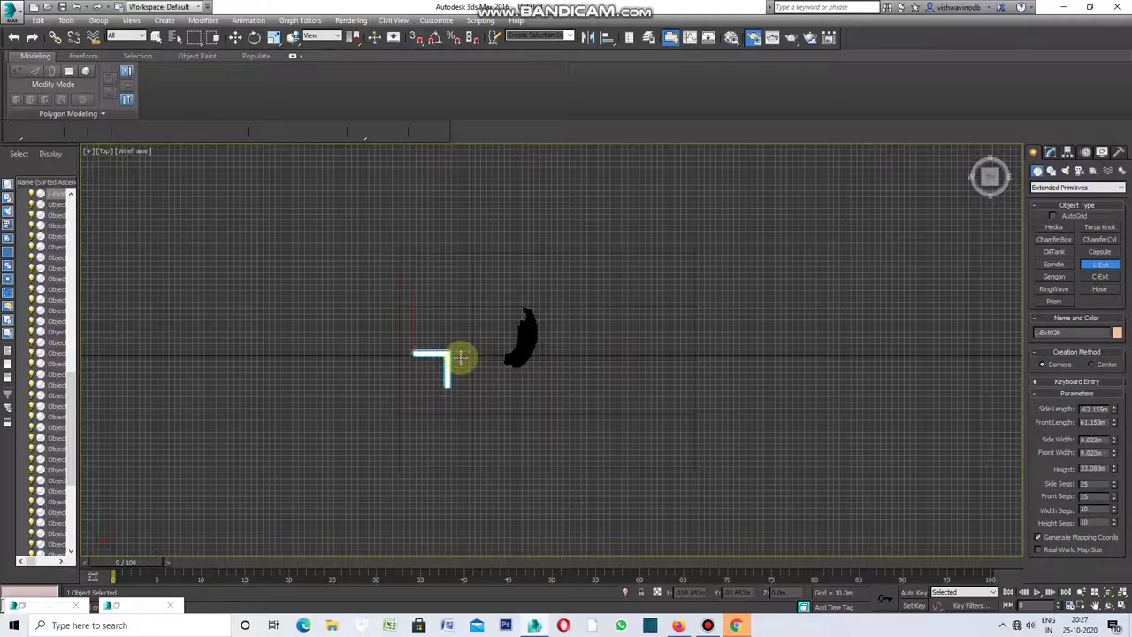
pyautogui.click(457, 359)
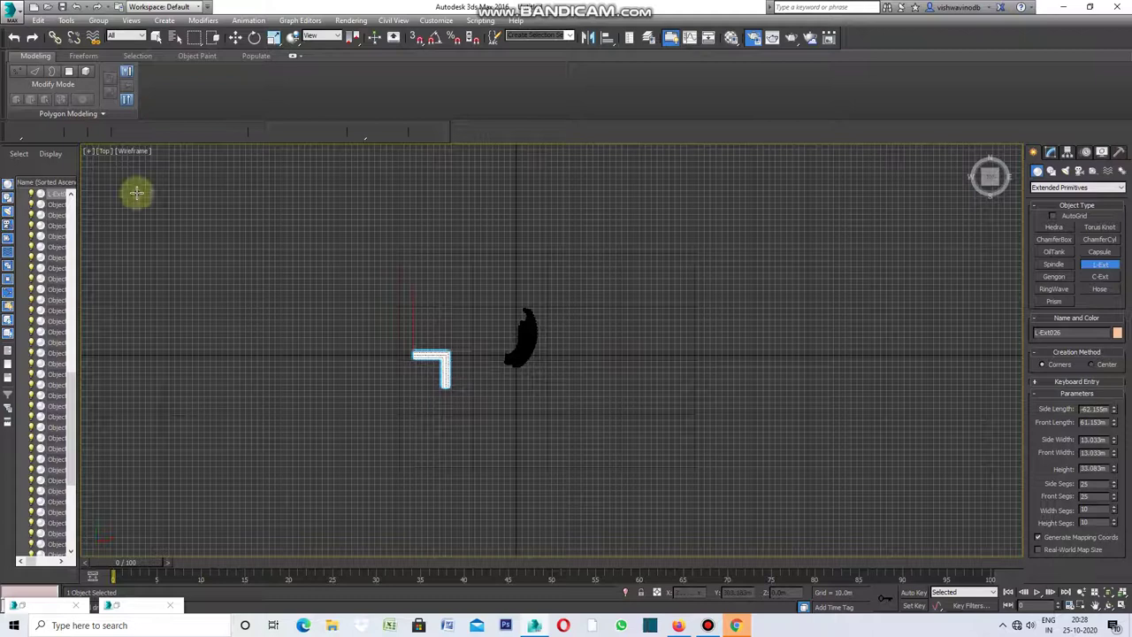
pyautogui.click(90, 154)
pyautogui.click(115, 160)
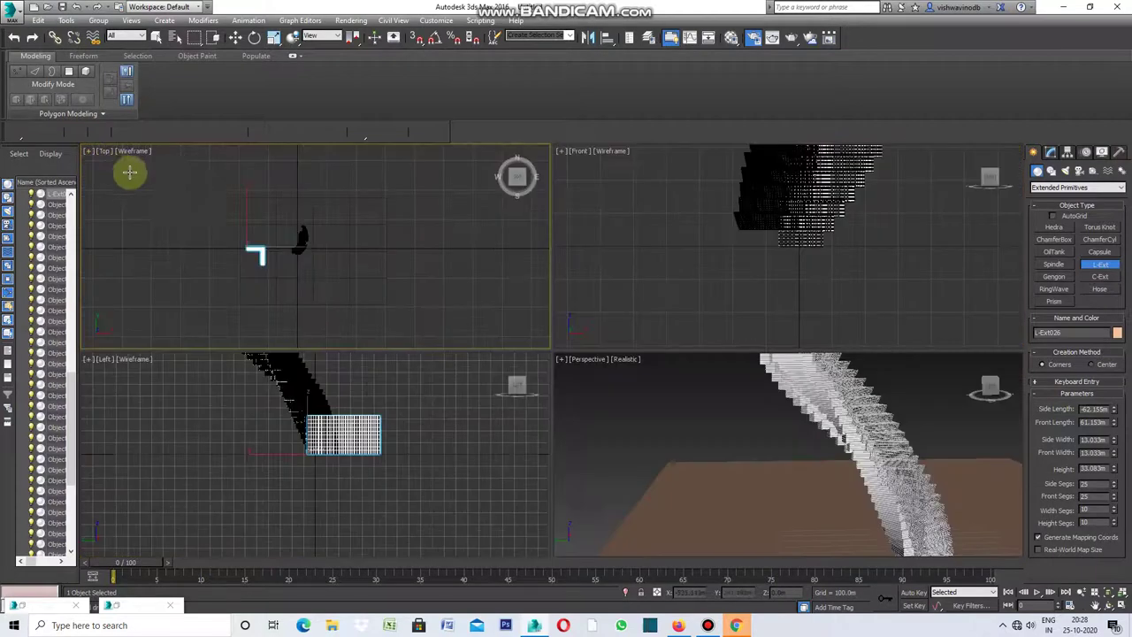
pyautogui.scroll(-3, 593, 405)
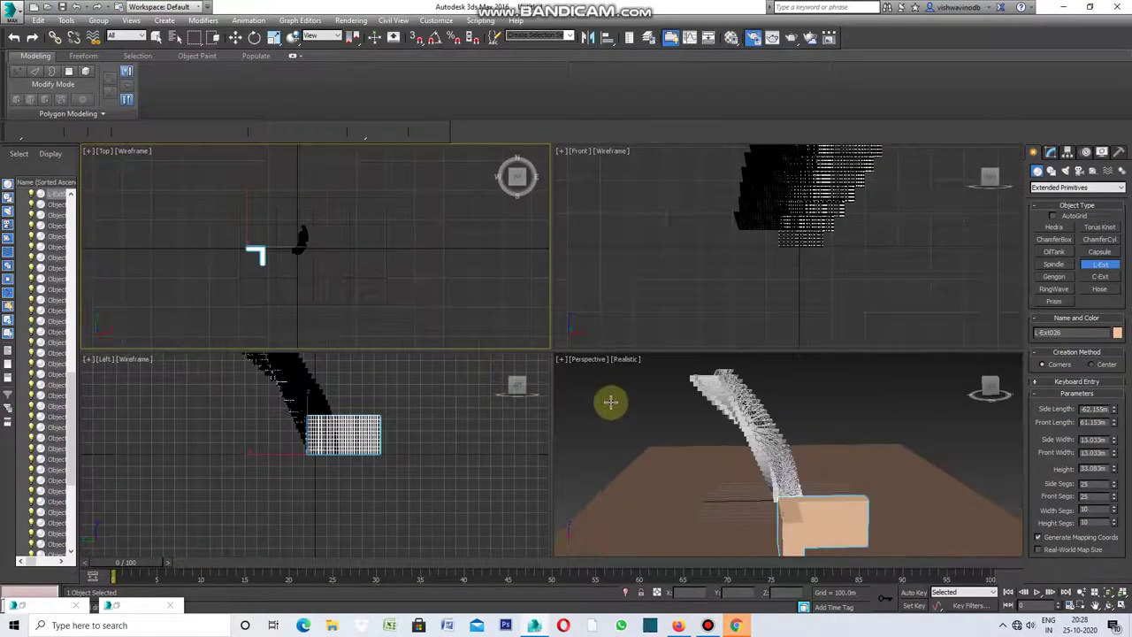
pyautogui.scroll(-2, 615, 403)
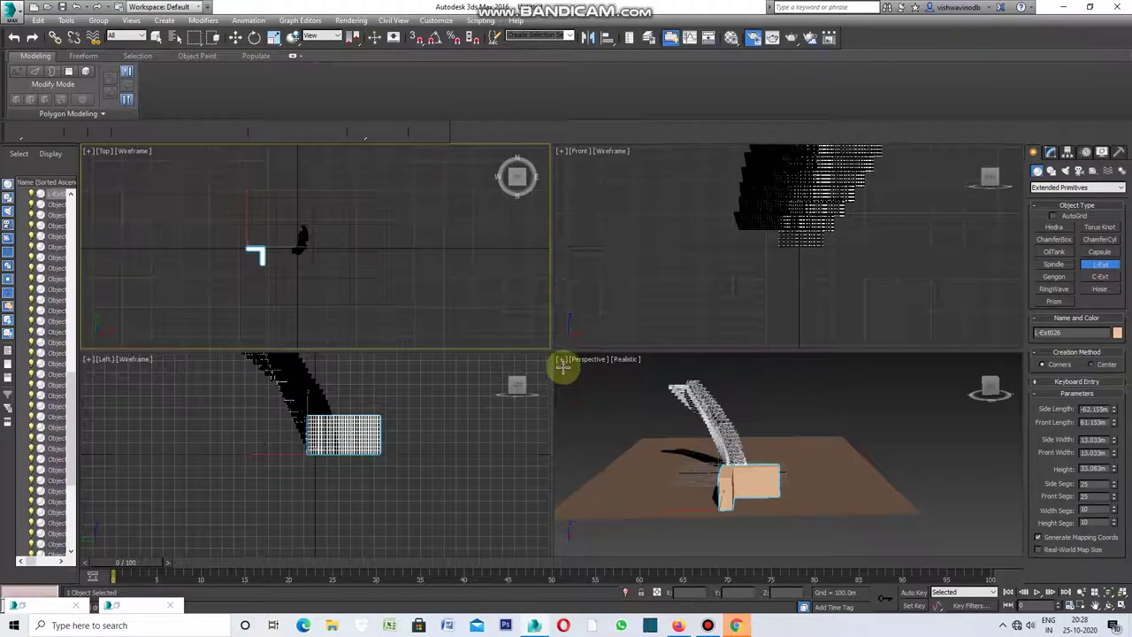
pyautogui.scroll(1, 235, 265)
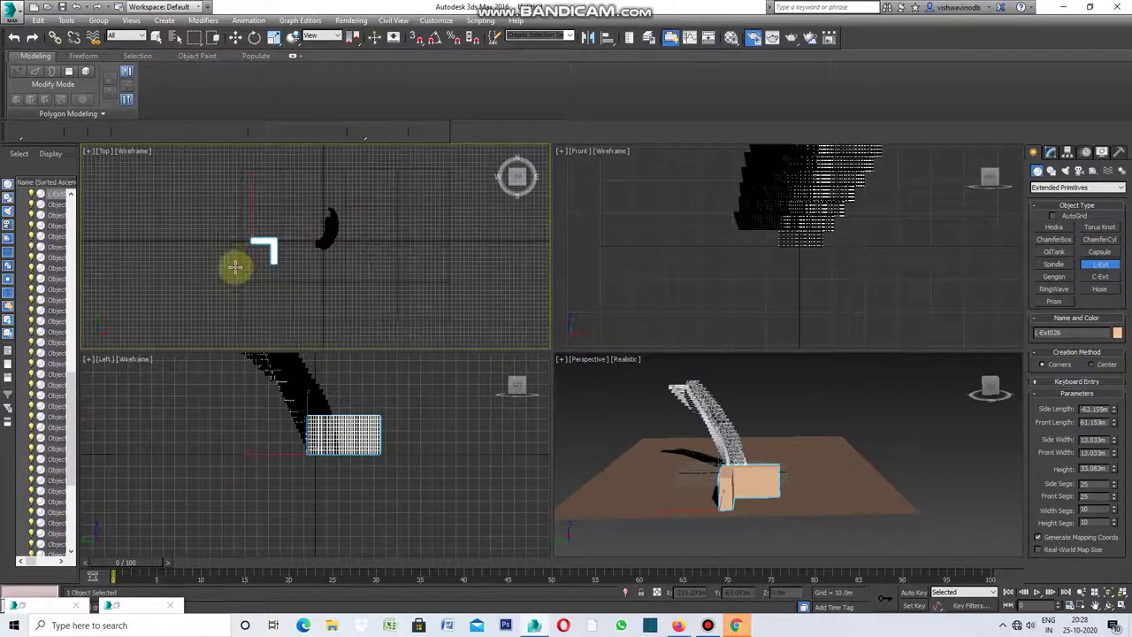
pyautogui.scroll(1, 242, 261)
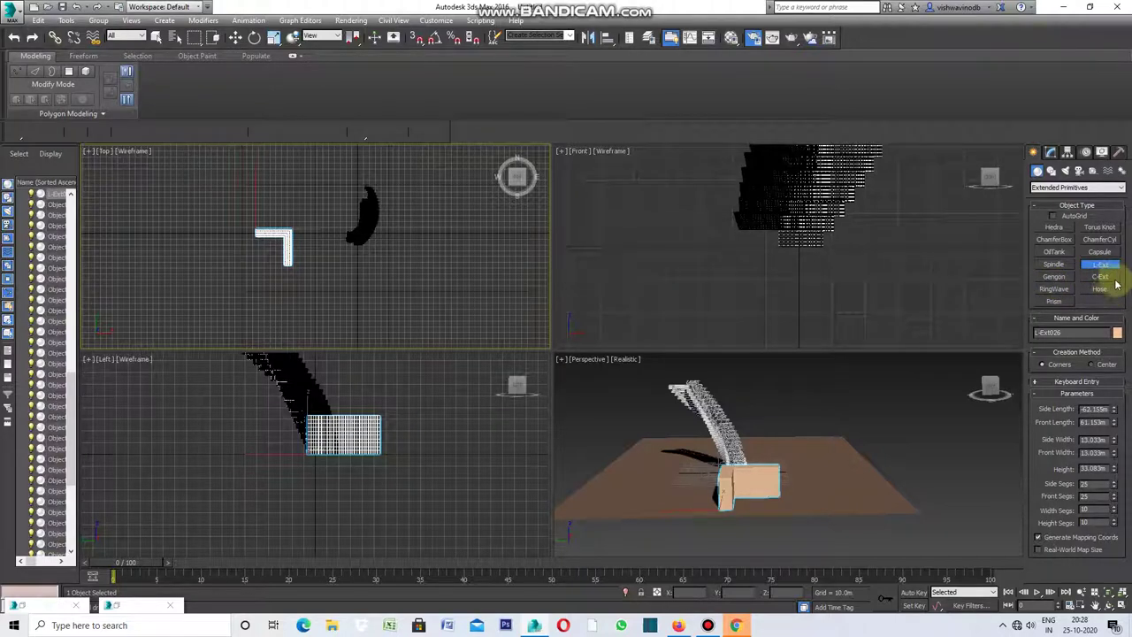
pyautogui.click(1101, 253)
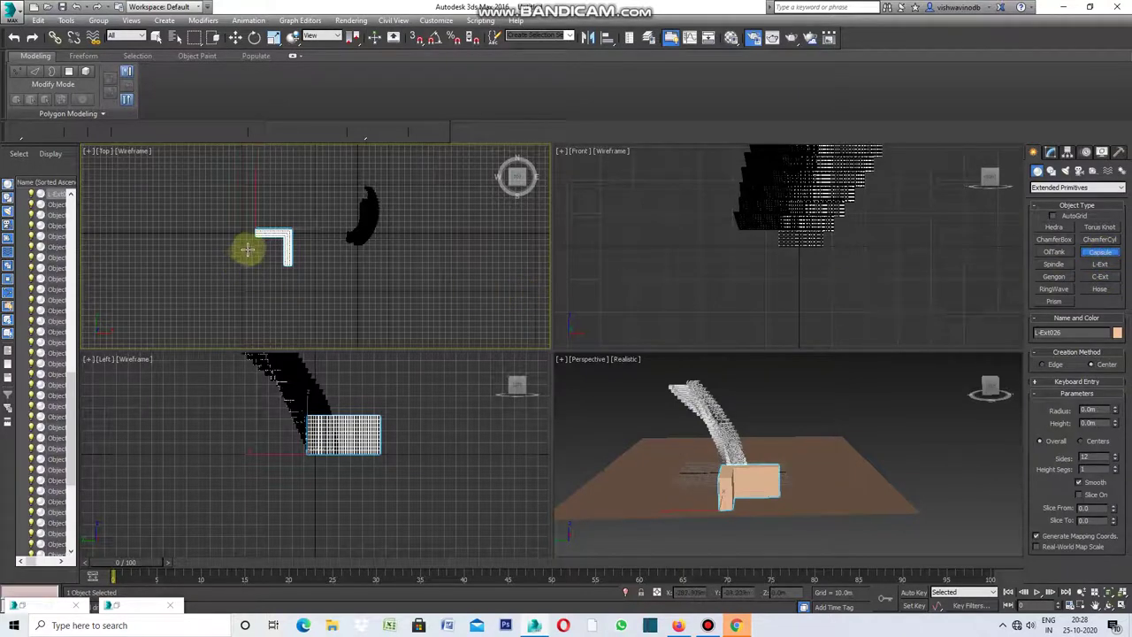
# Draw Capsule001 at the L's corner with radius 42.369 m and height 157.401 m.
pyautogui.scroll(2, 246, 255)
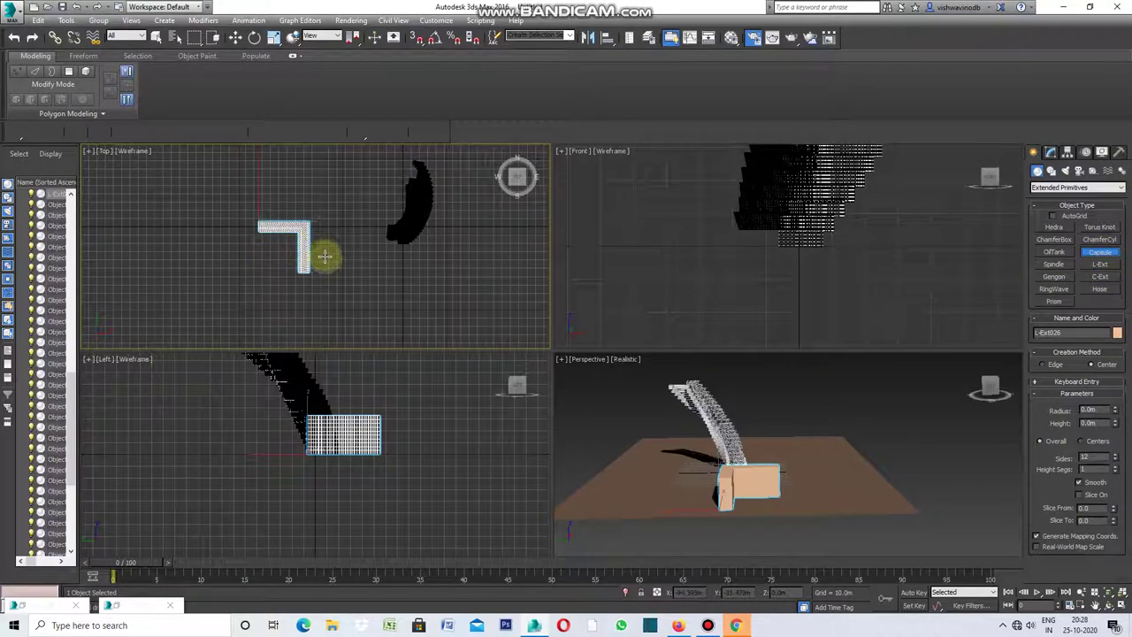
pyautogui.moveTo(331, 253); pyautogui.dragTo(297, 265)
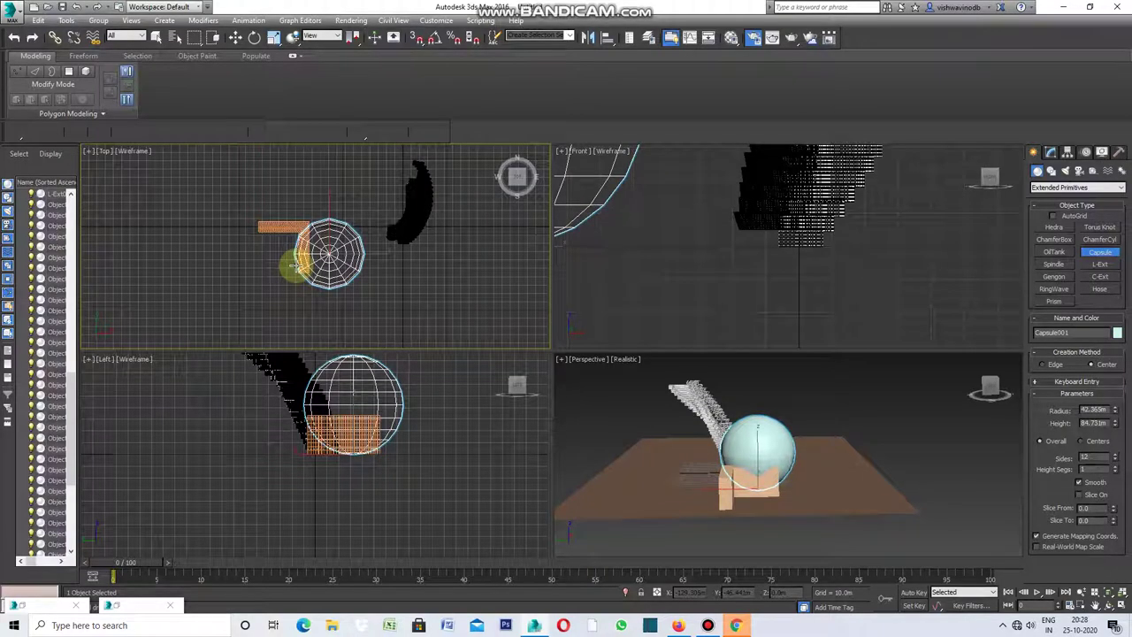
pyautogui.moveTo(296, 265); pyautogui.dragTo(296, 266)
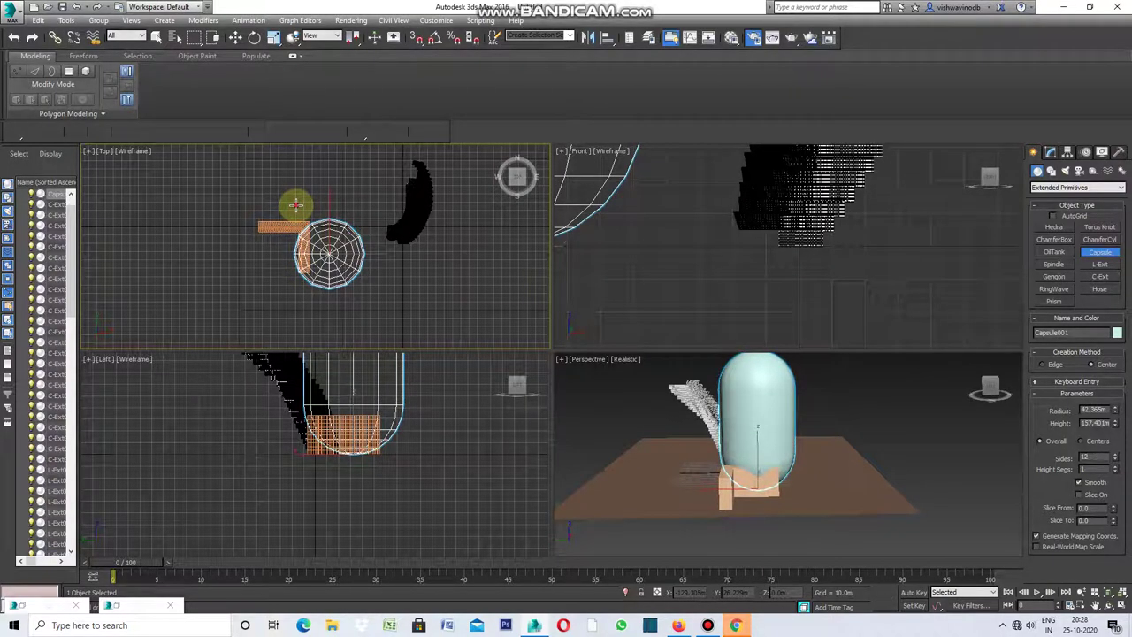
pyautogui.click(296, 205)
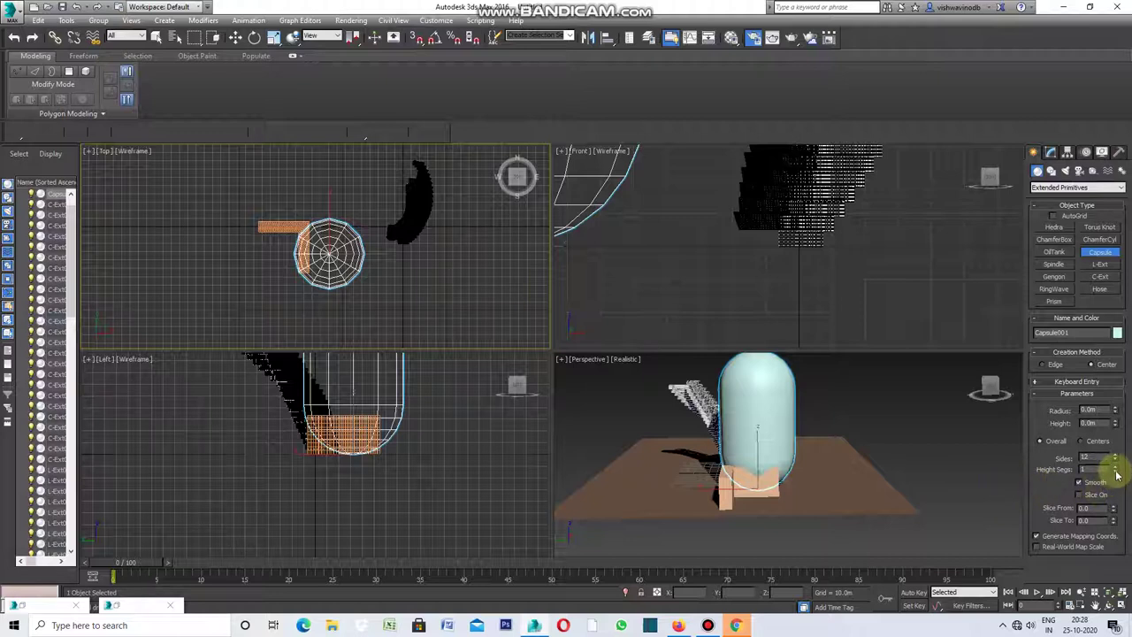
# Adjust the capsule's Height Segs spinner and bring up its parameters in the Modify panel.
pyautogui.moveTo(1117, 471); pyautogui.dragTo(1111, 358)
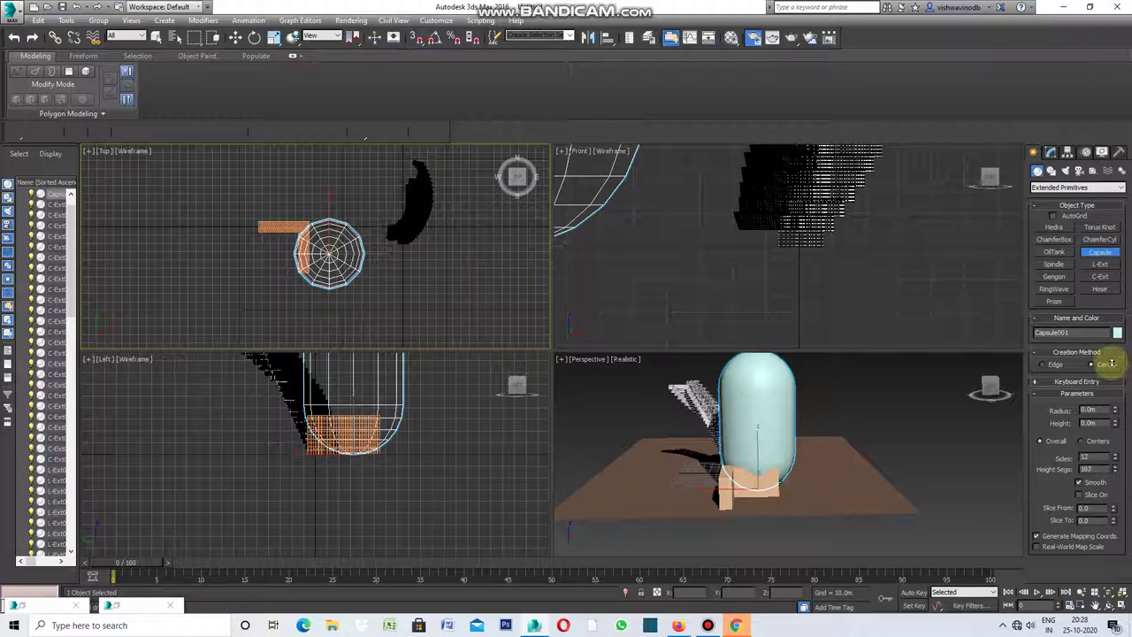
pyautogui.moveTo(1111, 358); pyautogui.dragTo(1115, 379)
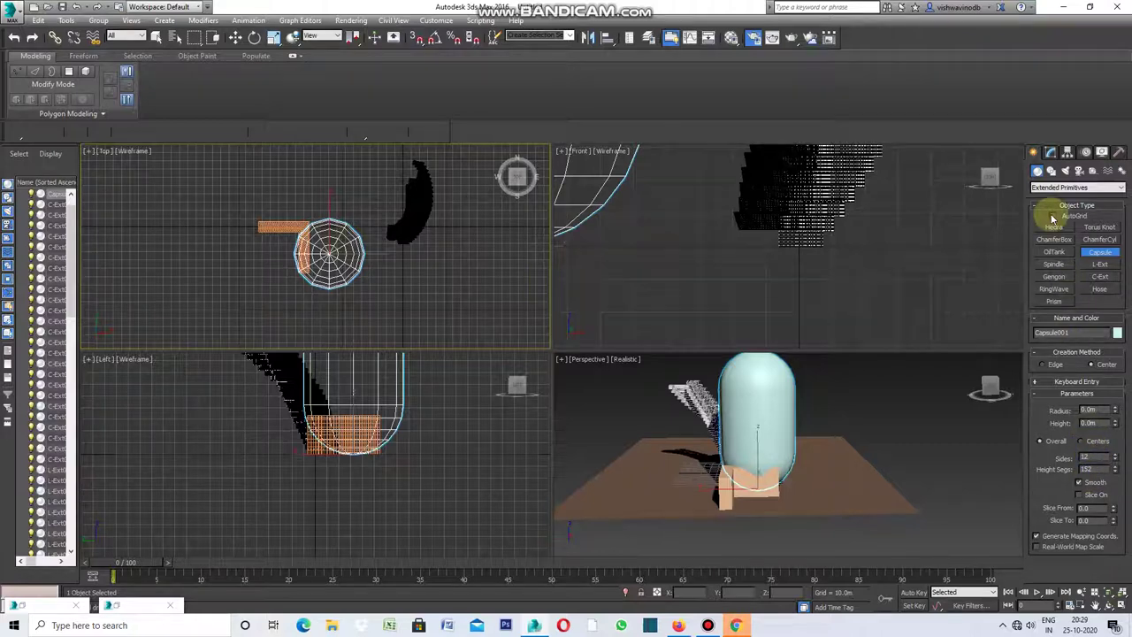
pyautogui.click(1051, 154)
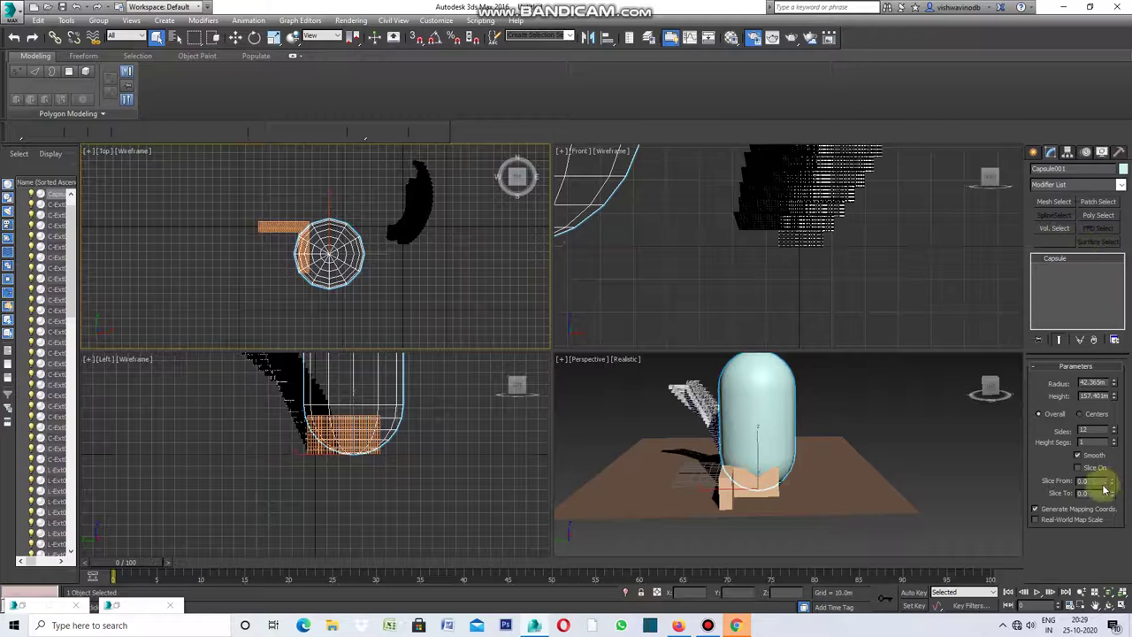
# Set Capsule001's radius to 10 m, after trying 5 m, and its Height Segs to 50.
pyautogui.click(1104, 430)
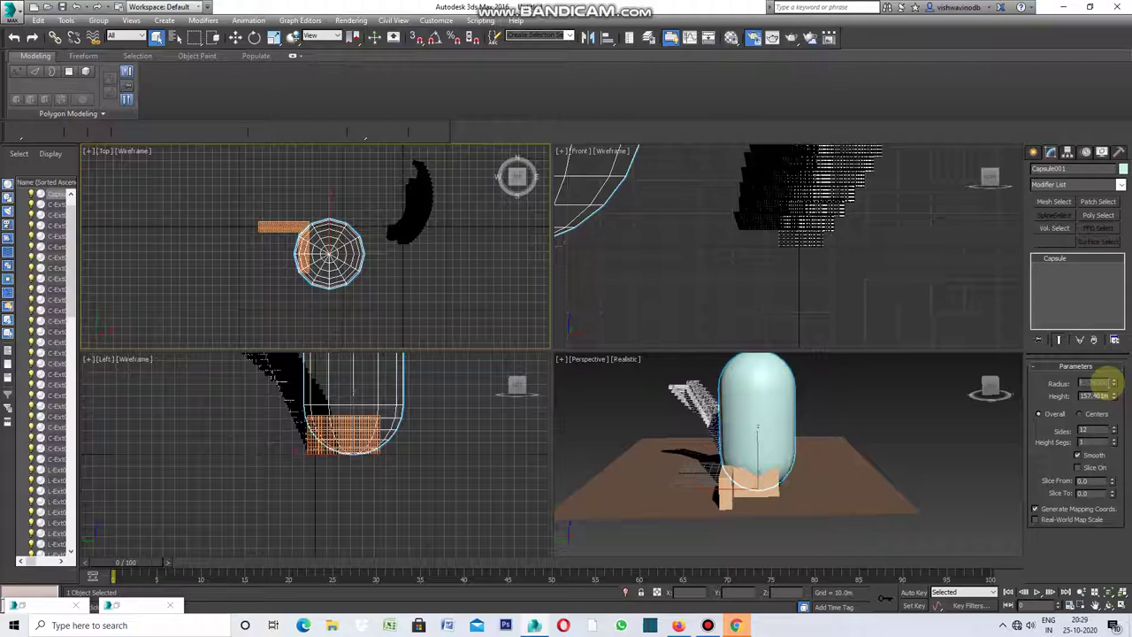
pyautogui.write('5')
pyautogui.press('Return')
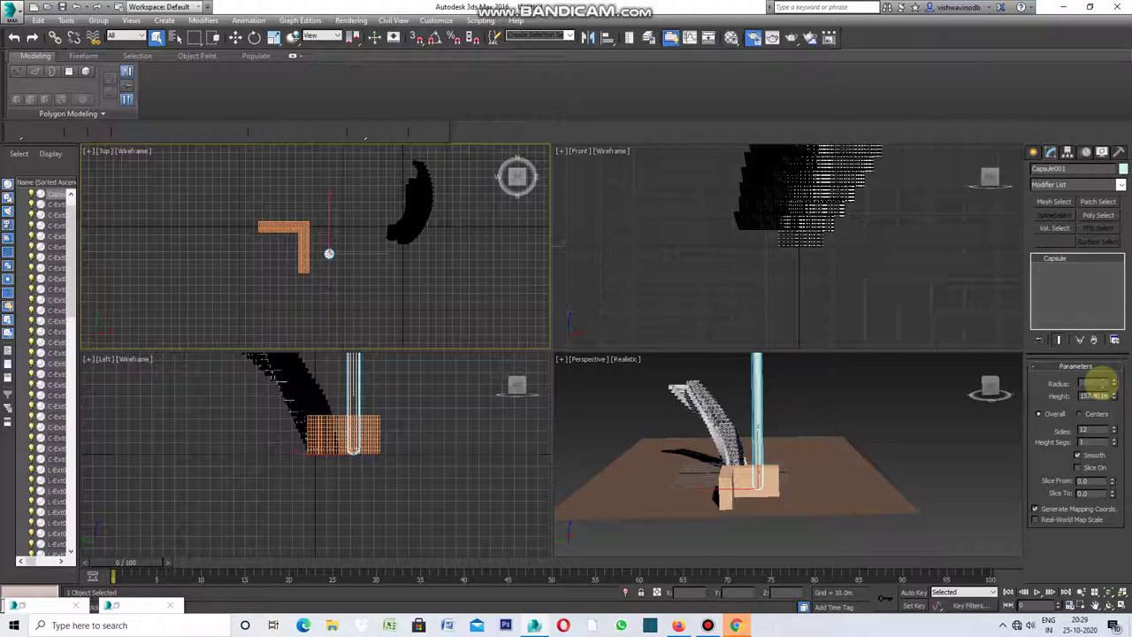
pyautogui.write('10')
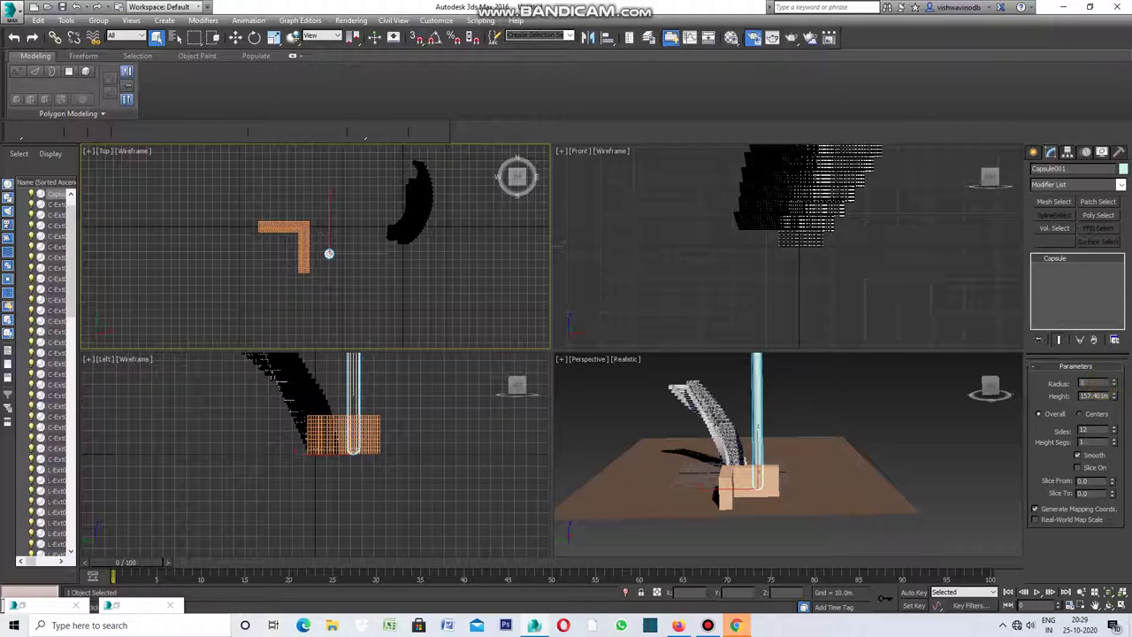
pyautogui.press('Return')
pyautogui.moveTo(1103, 430); pyautogui.dragTo(1100, 440)
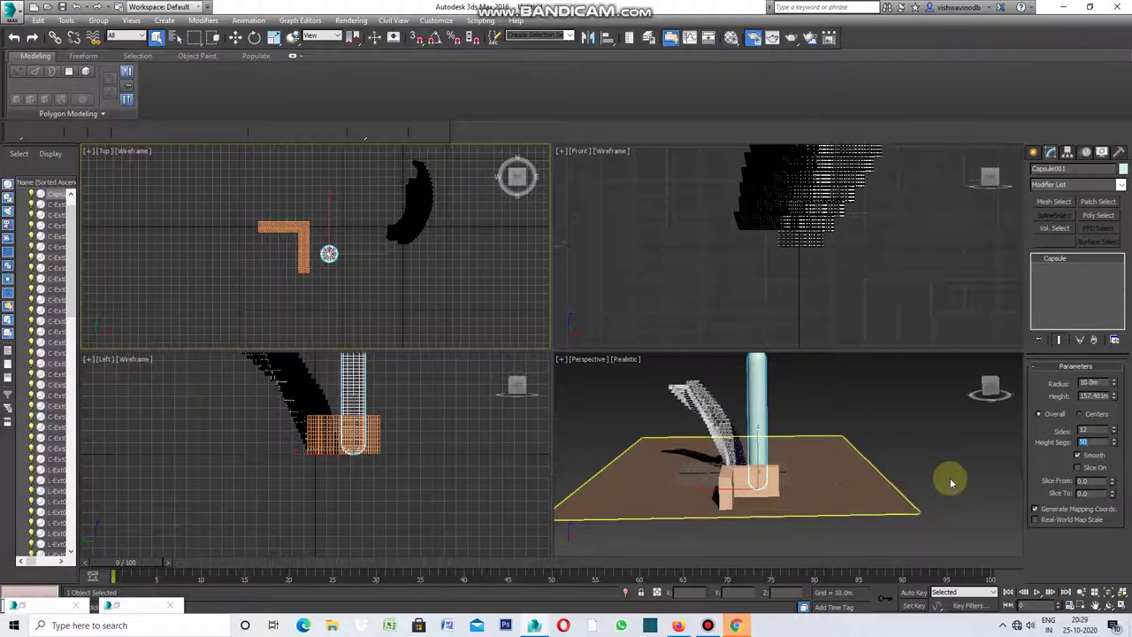
pyautogui.click(561, 360)
pyautogui.click(563, 361)
# Maximize the Perspective viewport with Edged Faces shading, orbited toward the block's left side.
pyautogui.click(602, 372)
pyautogui.scroll(2, 284, 297)
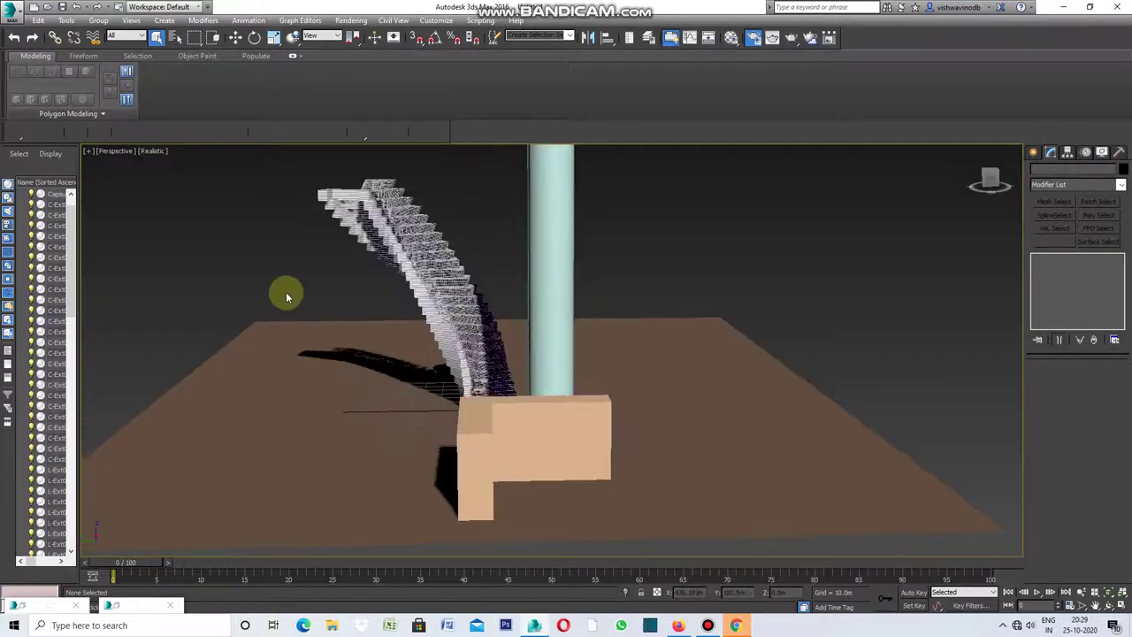
pyautogui.scroll(-2, 622, 475)
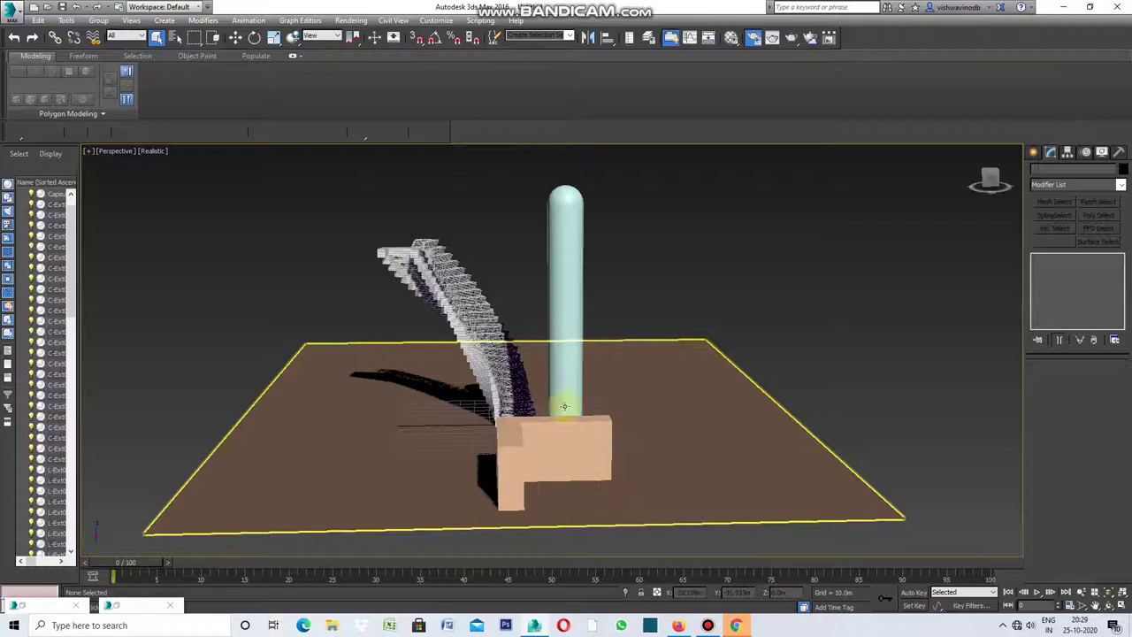
pyautogui.click(153, 153)
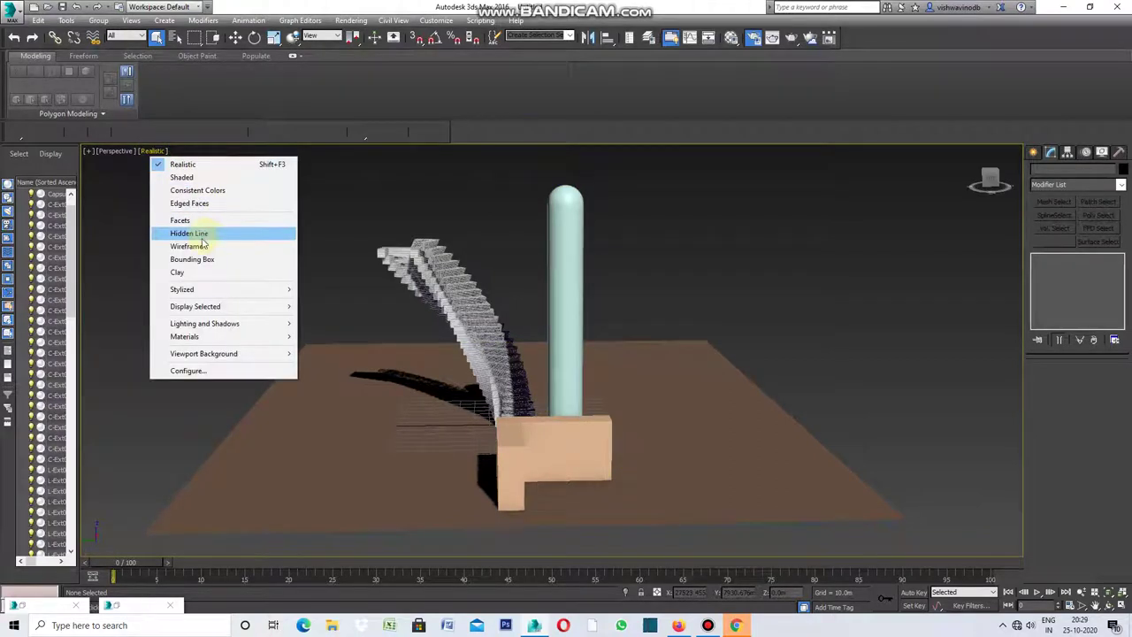
pyautogui.click(196, 204)
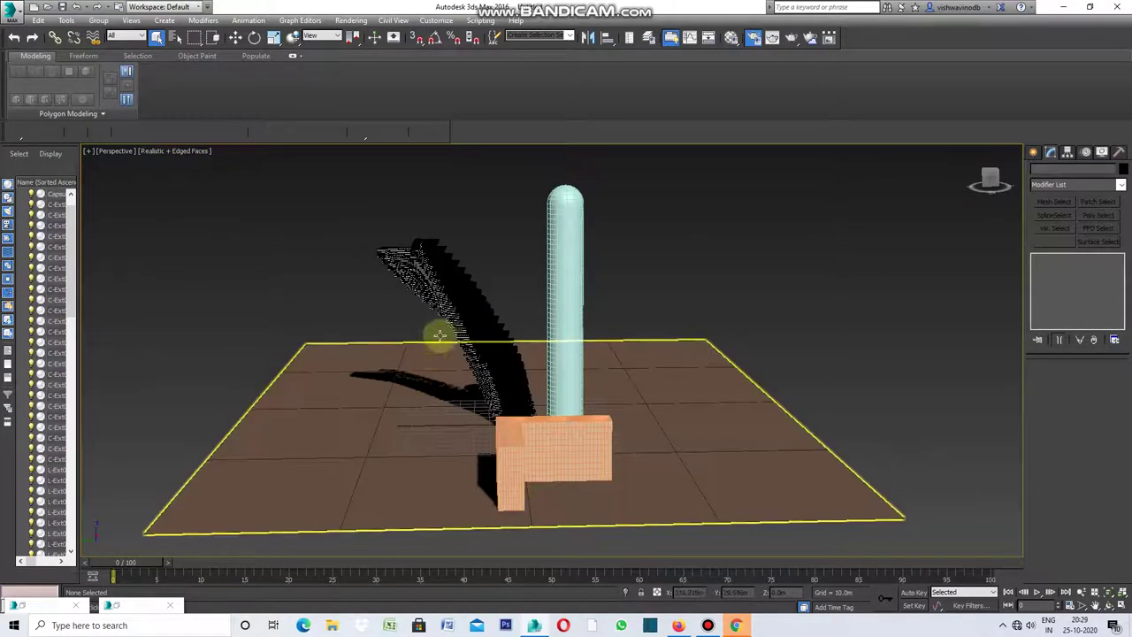
pyautogui.scroll(-3, 659, 302)
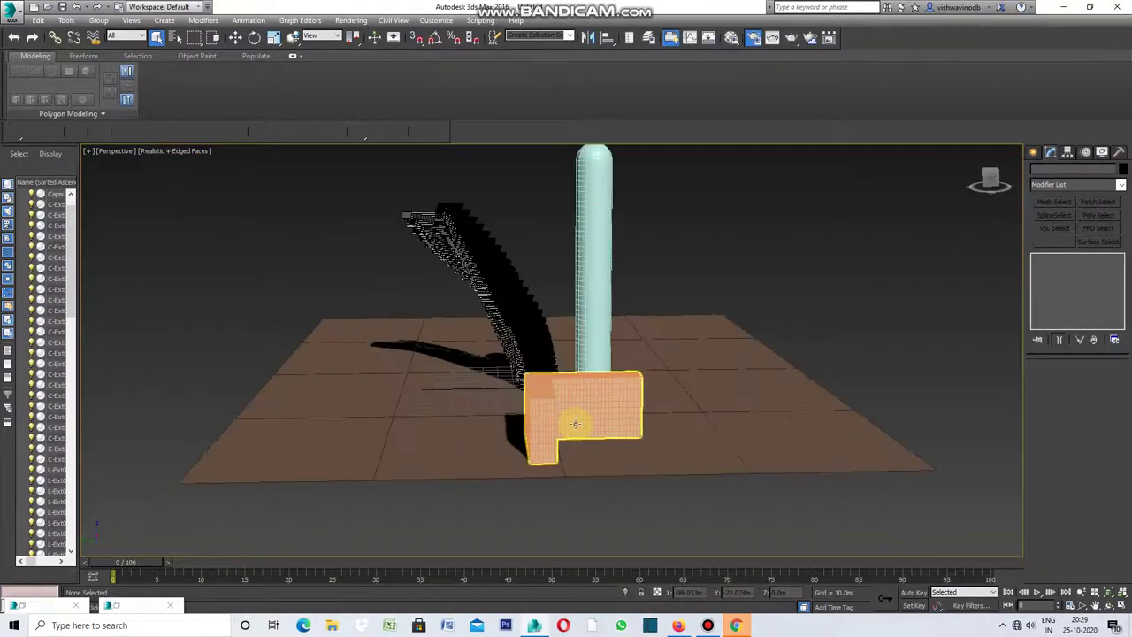
pyautogui.scroll(2, 584, 453)
pyautogui.scroll(2, 599, 416)
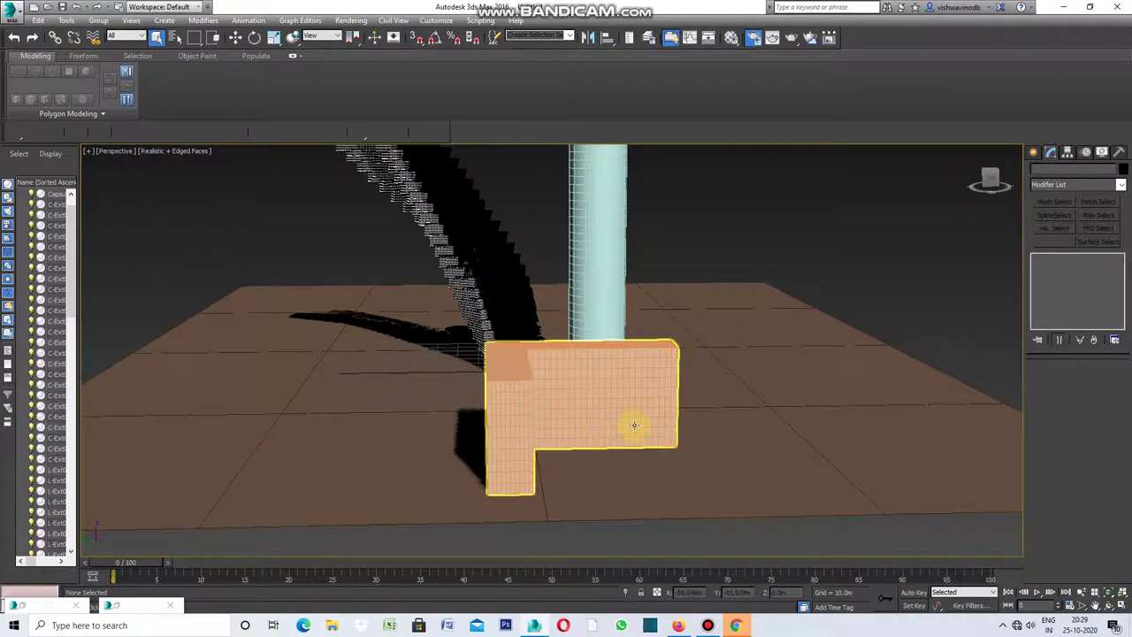
pyautogui.keyDown('alt'); pyautogui.moveTo(677, 425); pyautogui.dragTo(667, 460, button='middle'); pyautogui.keyUp('alt')
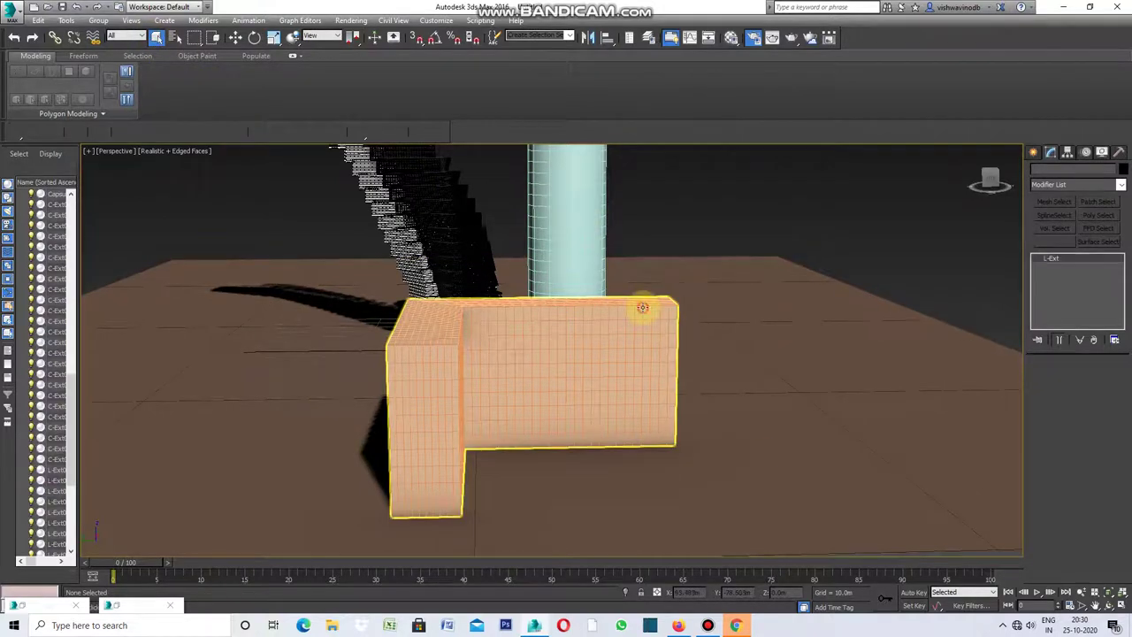
# Convert the L-Ext block to an Editable Poly.
pyautogui.click(643, 310)
pyautogui.rightClick(642, 305)
pyautogui.moveTo(665, 422)
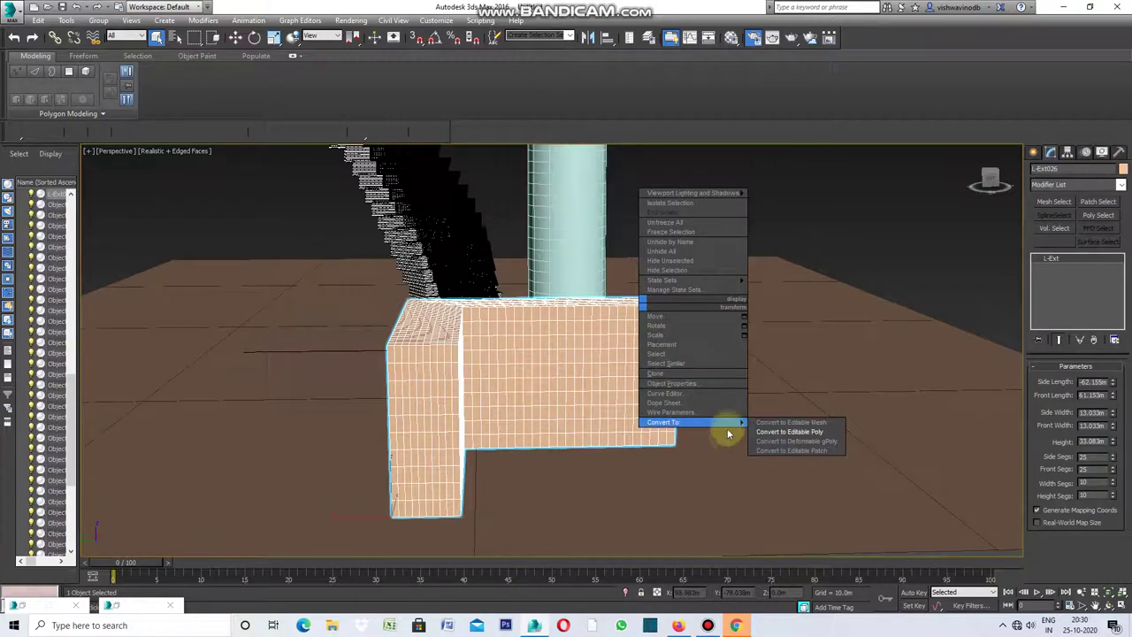
pyautogui.click(783, 431)
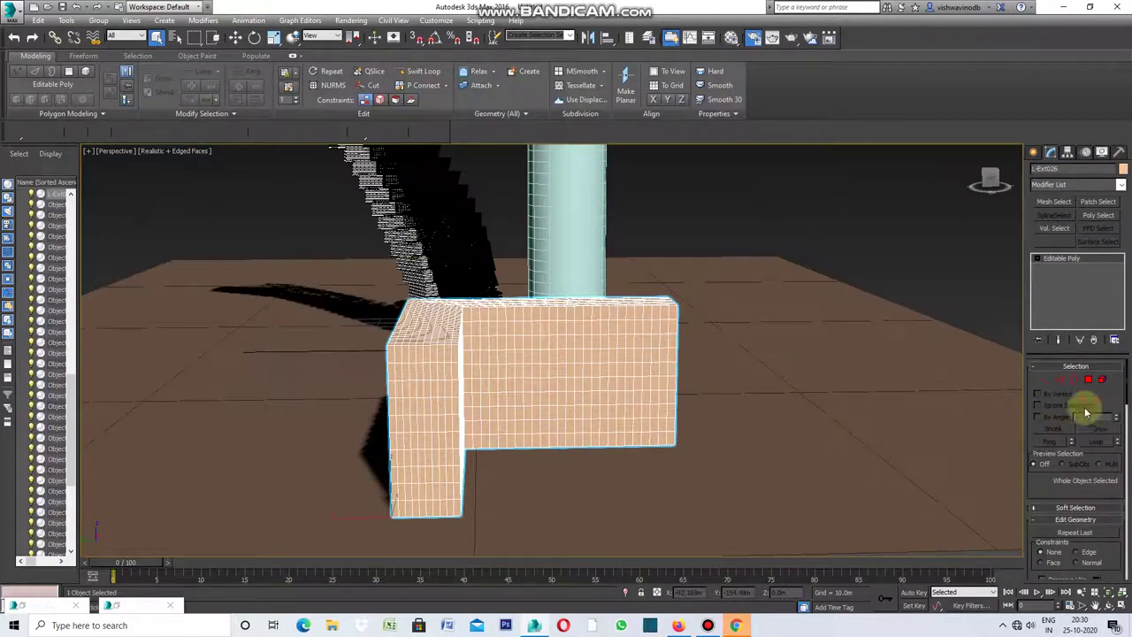
# In Edge mode, Dot Loop an edge and extend it with Ring to 600 alternating edges.
pyautogui.click(1061, 380)
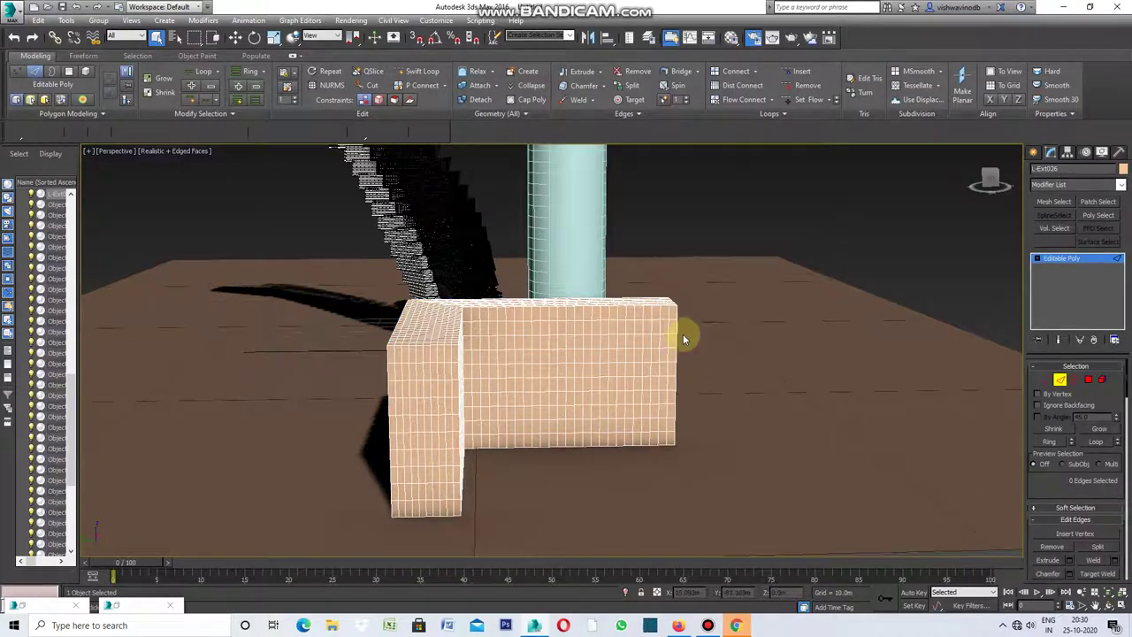
pyautogui.click(236, 117)
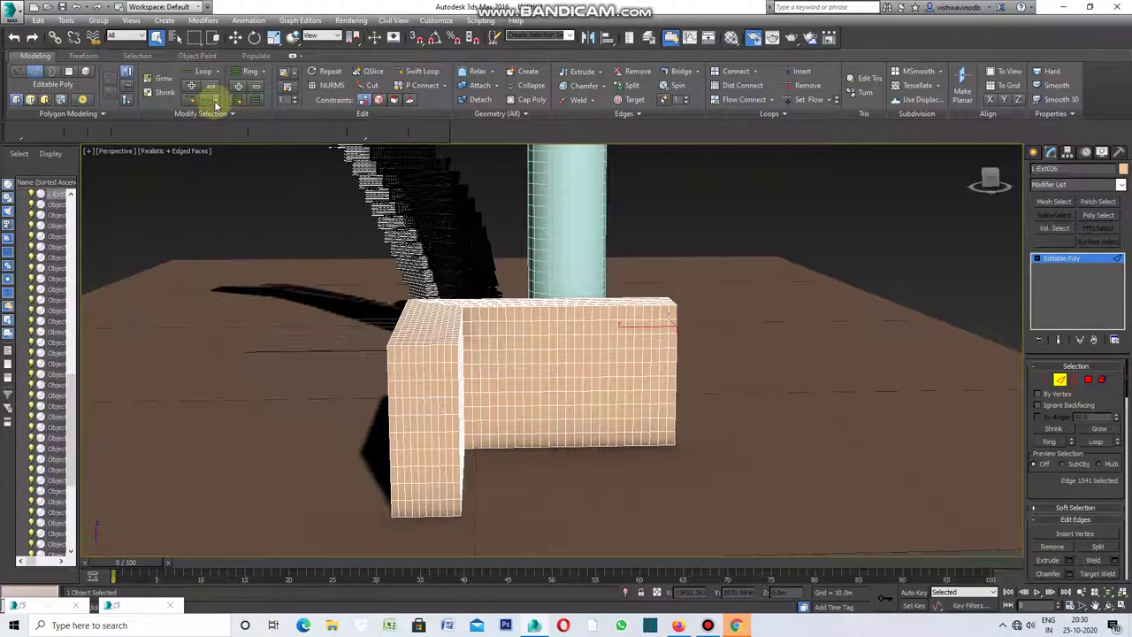
pyautogui.click(216, 105)
pyautogui.click(223, 113)
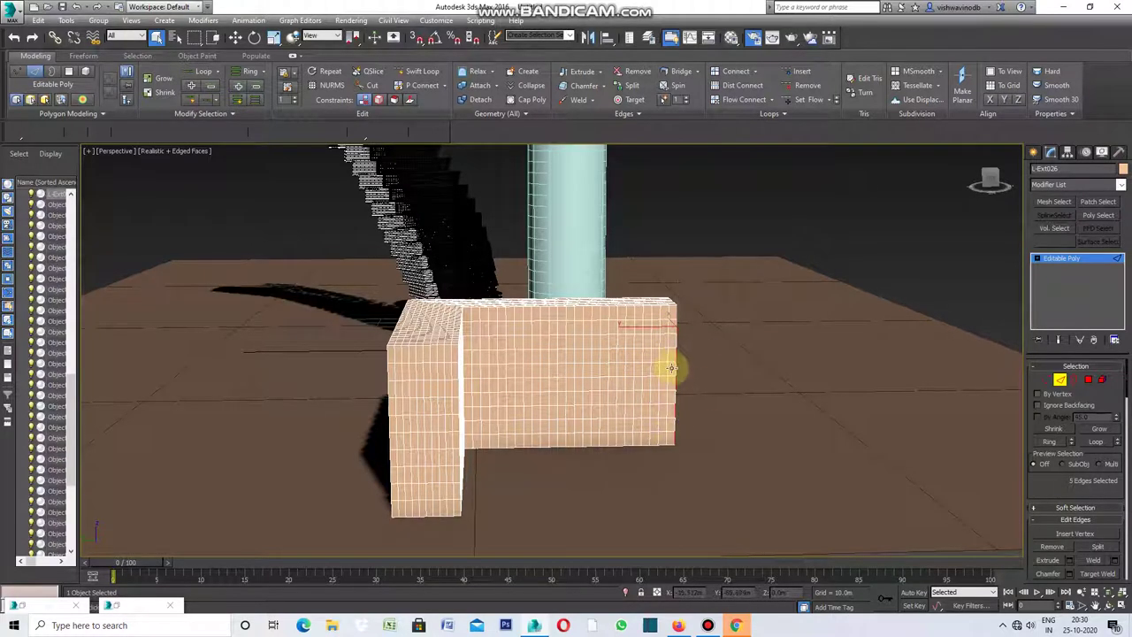
pyautogui.click(1049, 441)
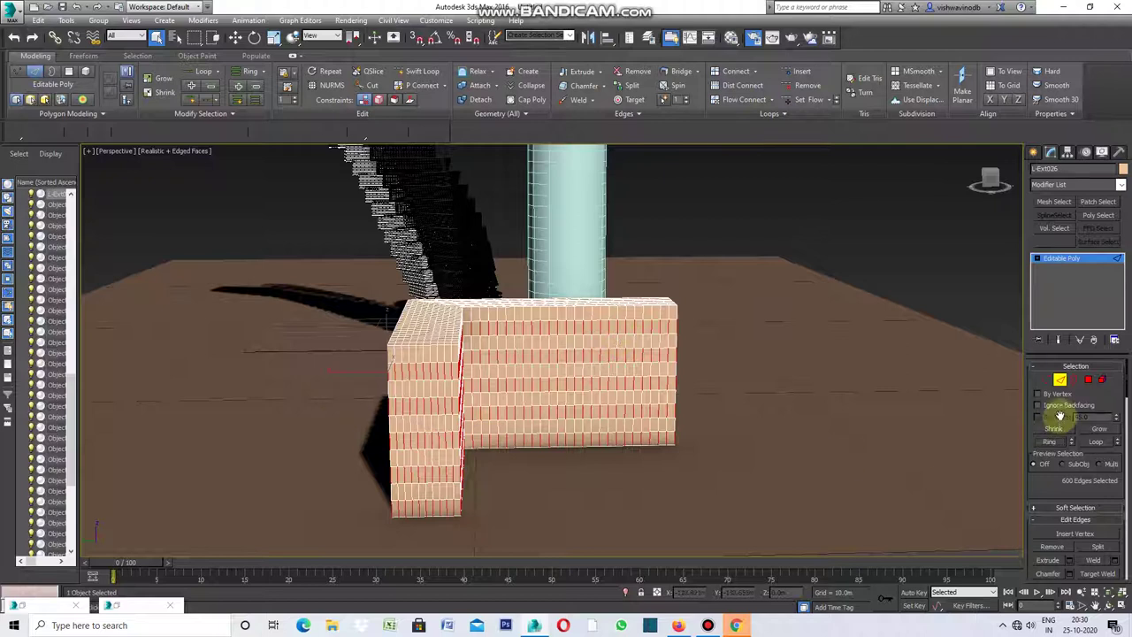
# Convert the edge rings to polygons and detach those alternating rows as Object031.
pyautogui.keyDown('ctrl'); pyautogui.click(1089, 380); pyautogui.keyUp('ctrl')
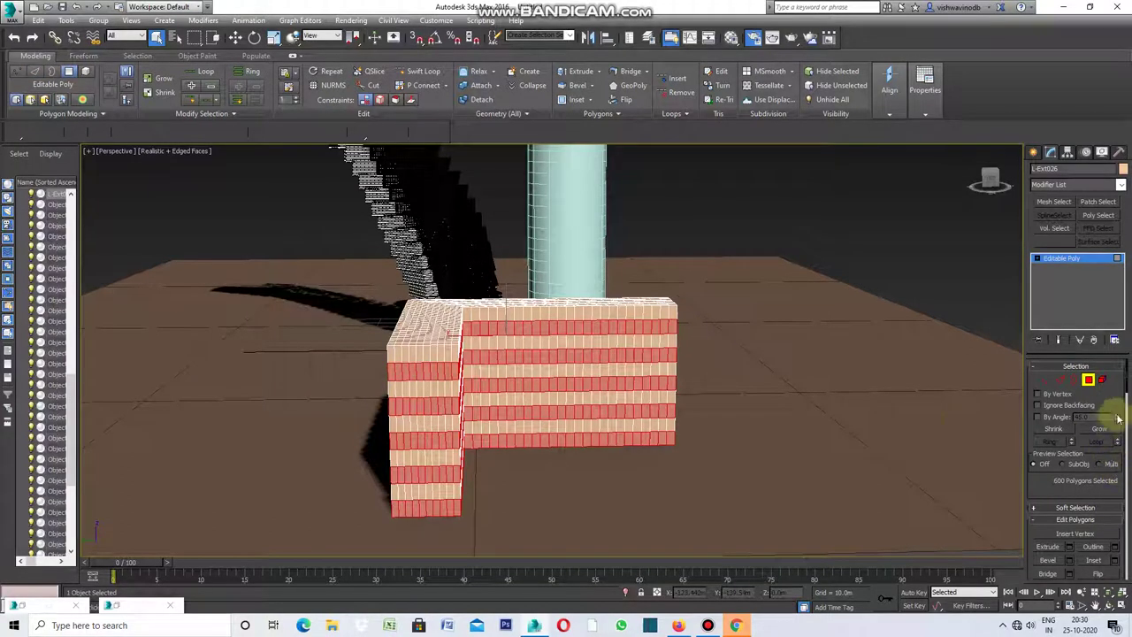
pyautogui.moveTo(1128, 379); pyautogui.dragTo(1128, 421)
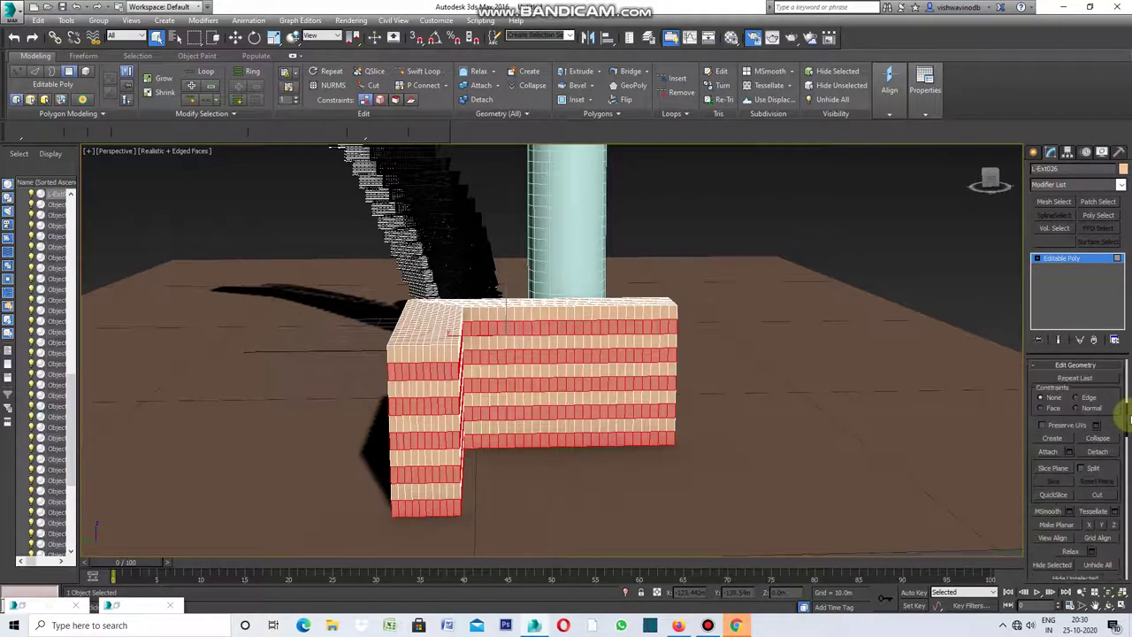
pyautogui.click(1103, 457)
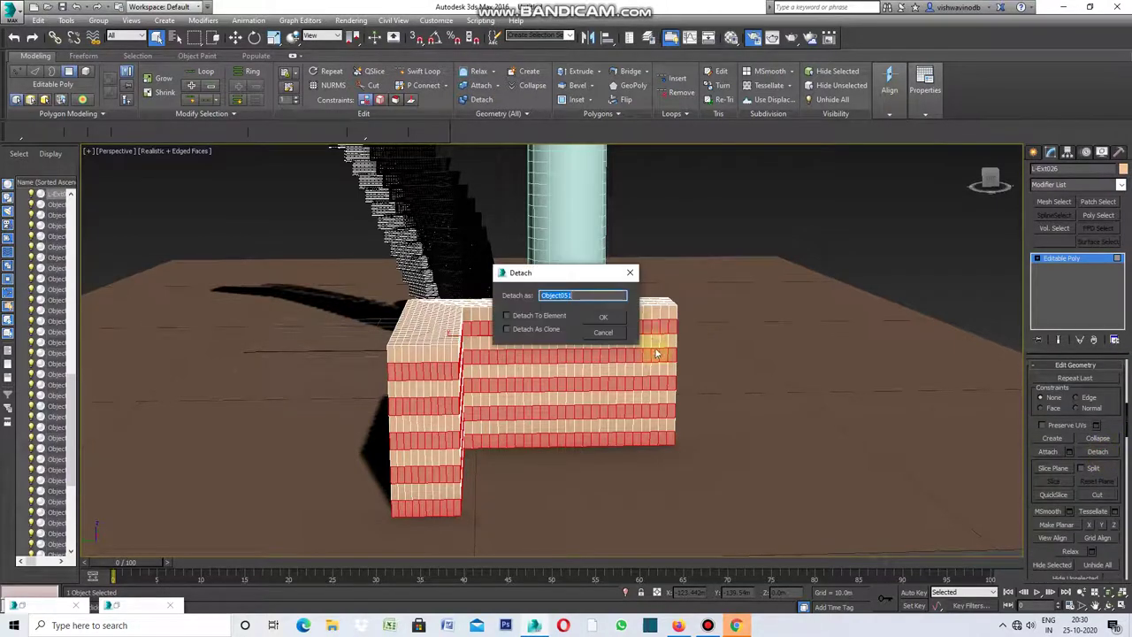
pyautogui.click(609, 321)
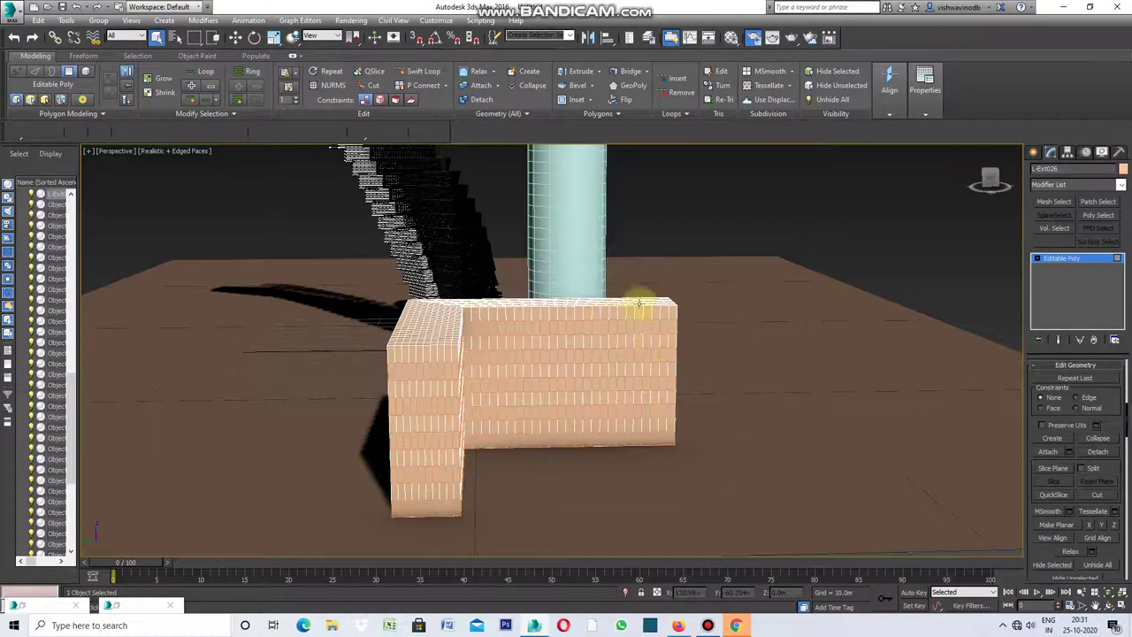
# Set the remaining block's object colour to black.
pyautogui.click(1124, 169)
pyautogui.click(799, 356)
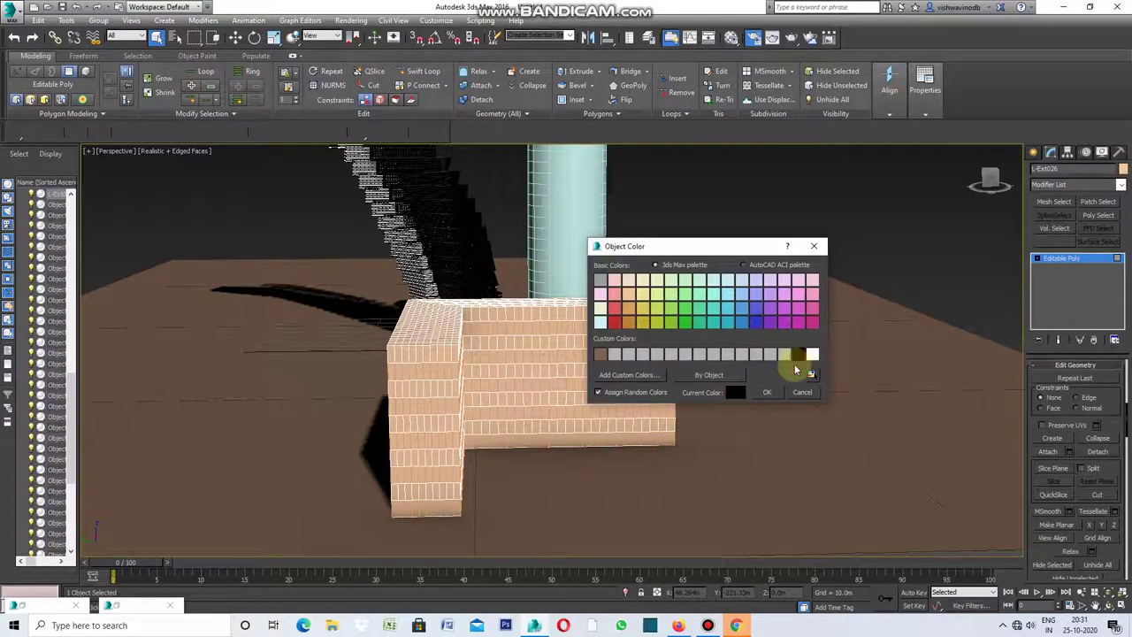
pyautogui.click(767, 392)
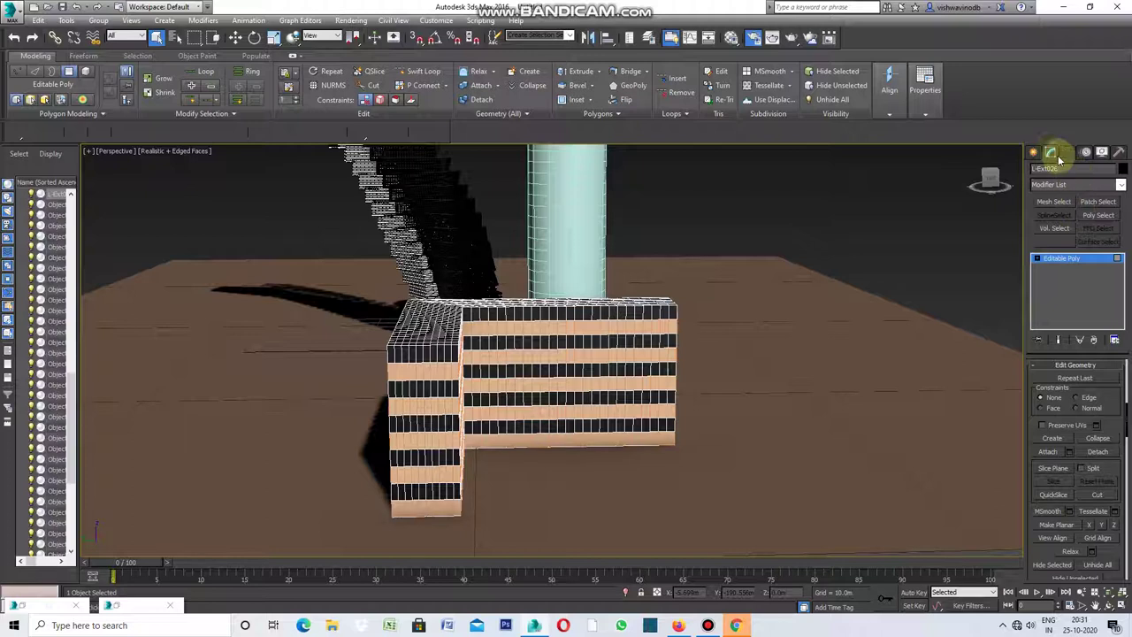
# Add a Shell modifier with a 1.0 m Outer Amount to the black bands, then deselect.
pyautogui.click(1121, 185)
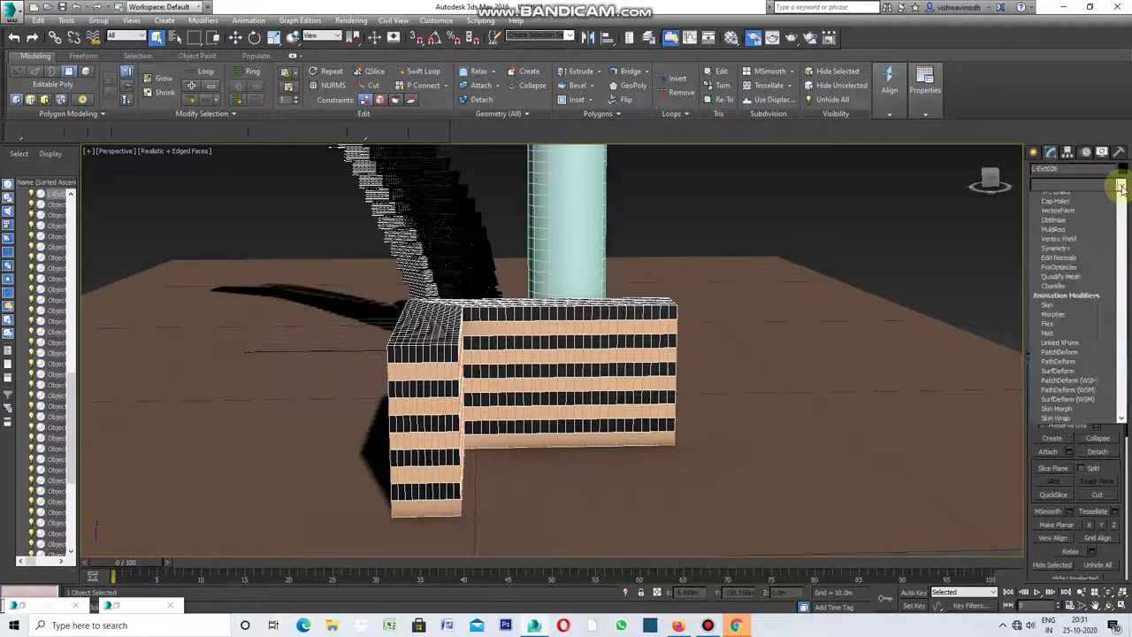
pyautogui.moveTo(1121, 266); pyautogui.dragTo(1119, 457)
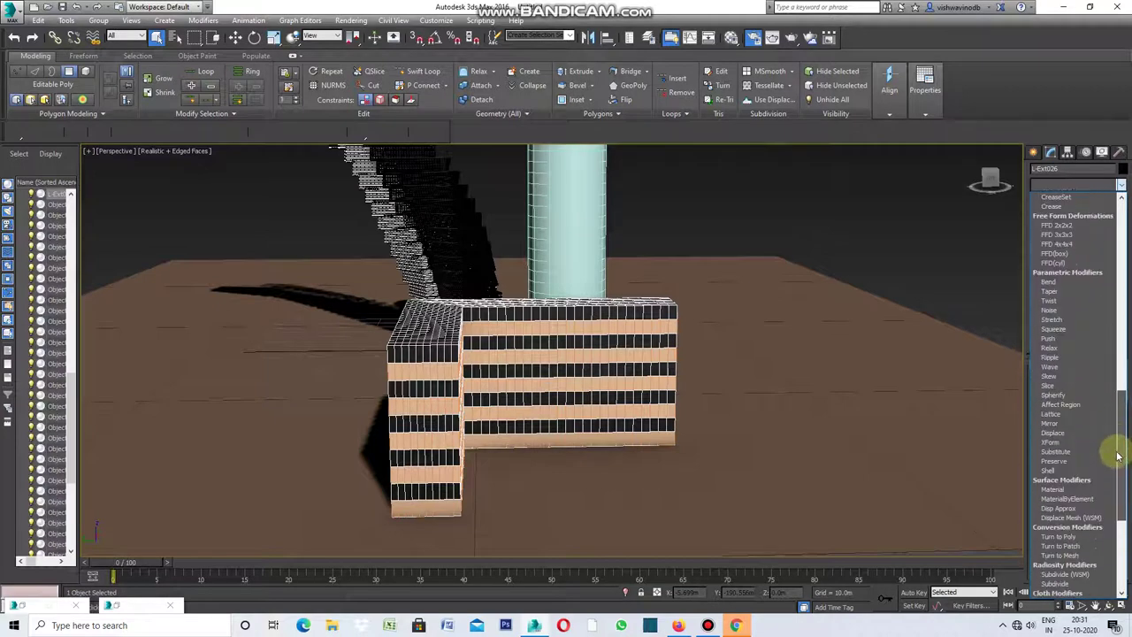
pyautogui.click(1061, 472)
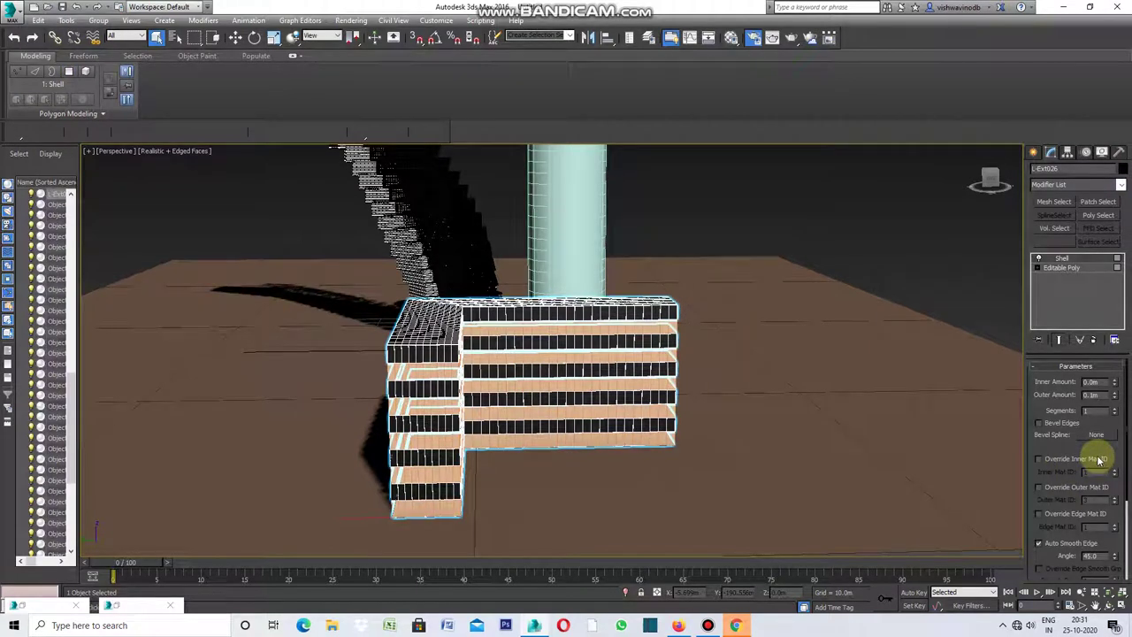
pyautogui.click(1097, 398)
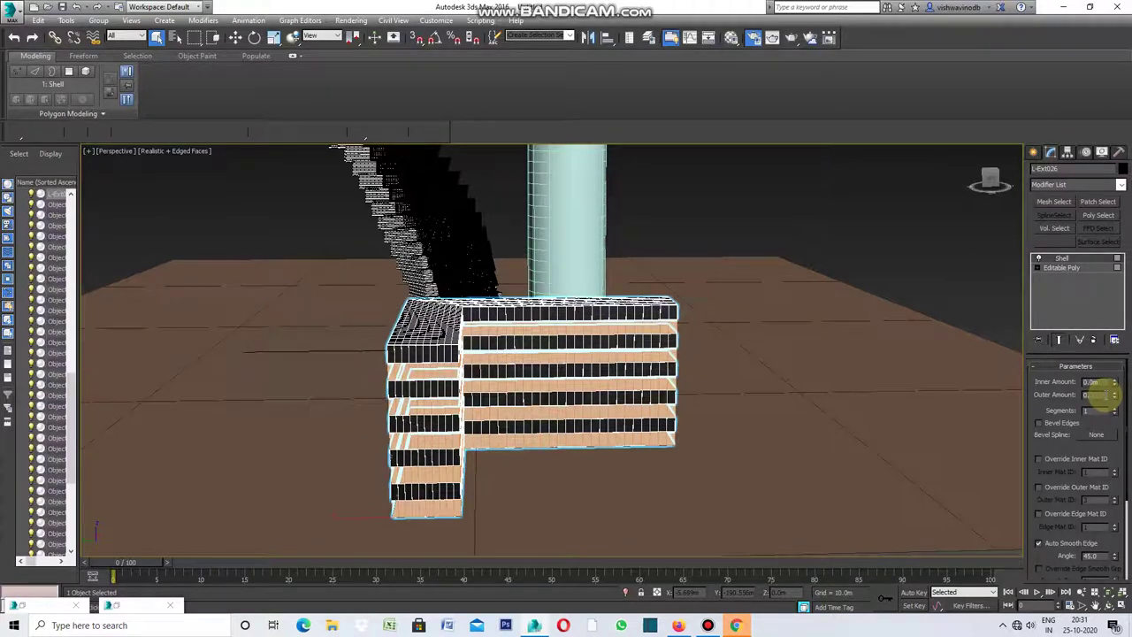
pyautogui.press('Return')
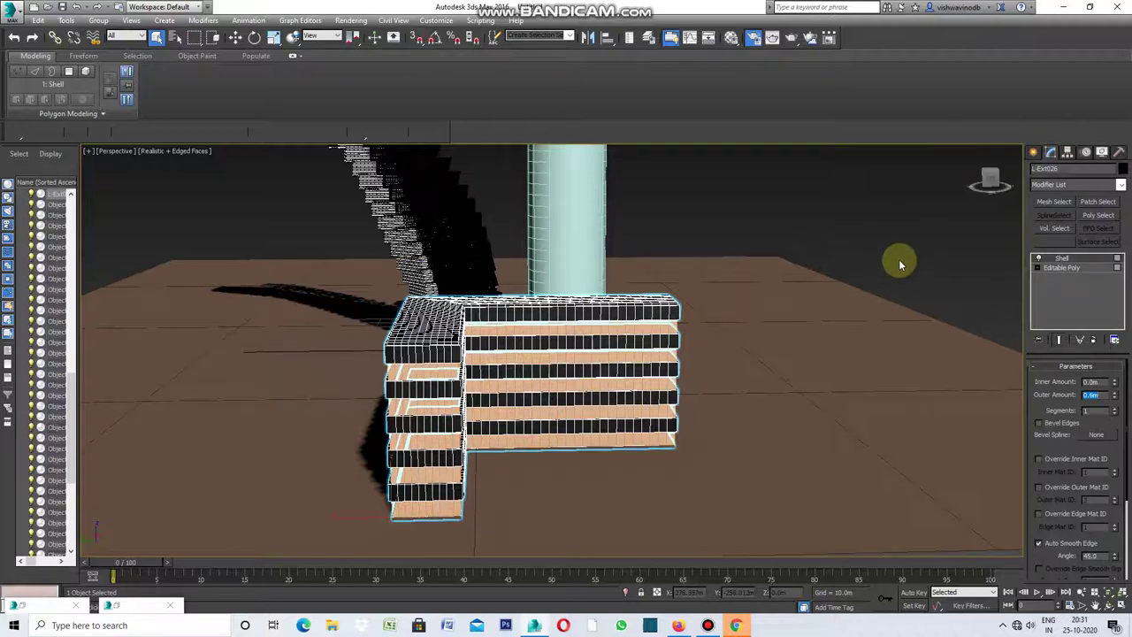
pyautogui.click(1102, 397)
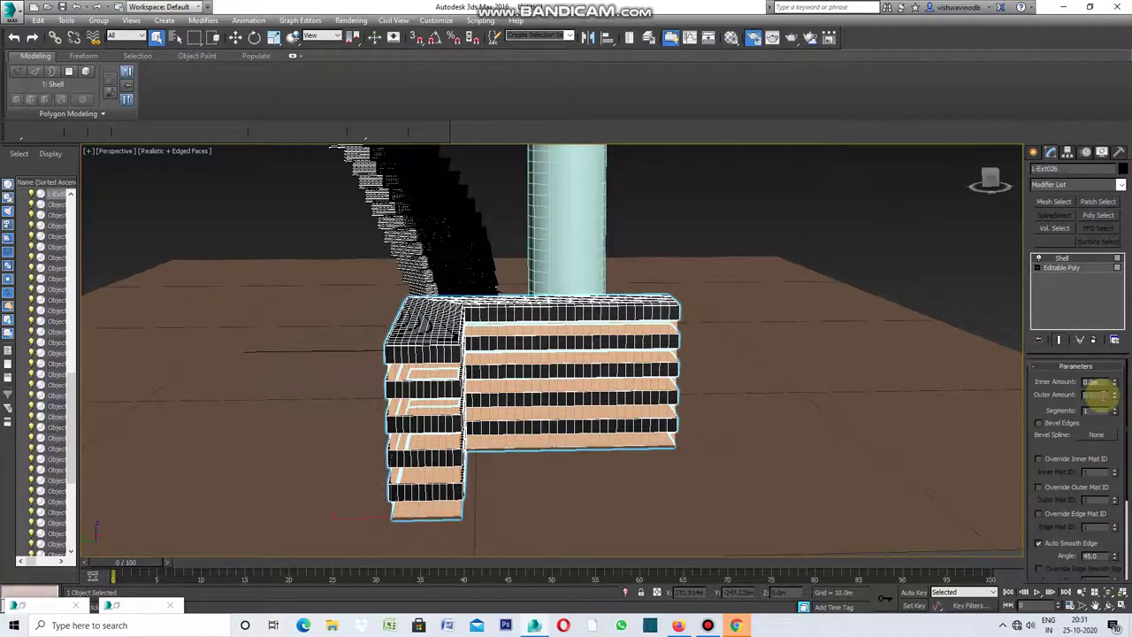
pyautogui.write('1')
pyautogui.press('Return')
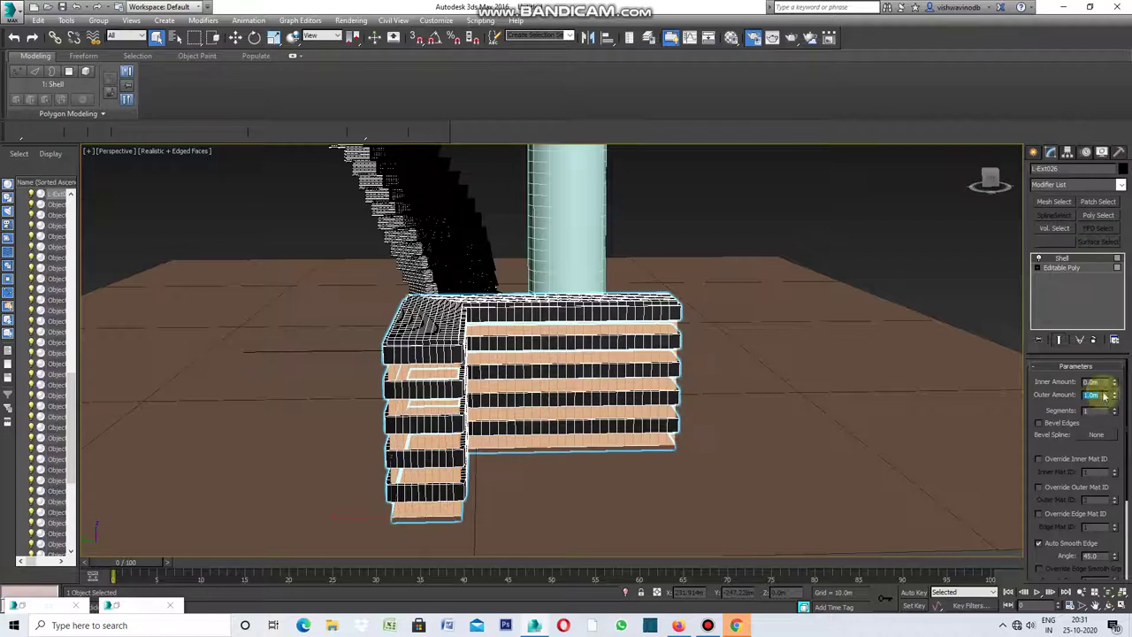
pyautogui.click(921, 258)
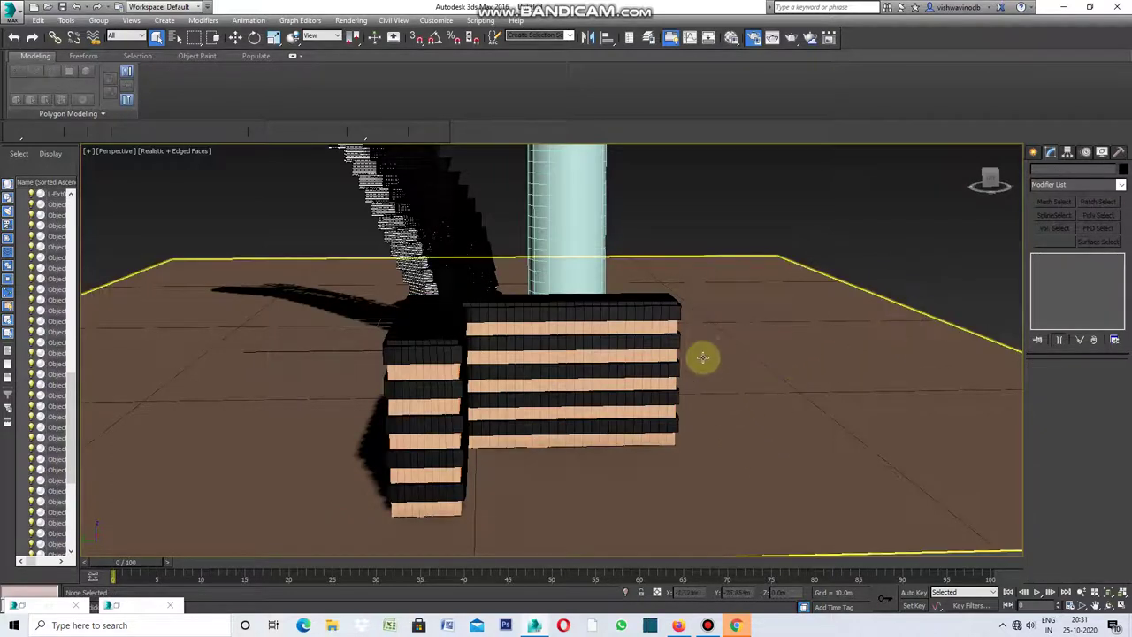
# Select the detached orange-row object's 600 vertical edges in Edge mode.
pyautogui.keyDown('alt'); pyautogui.moveTo(696, 374); pyautogui.dragTo(672, 349, button='middle'); pyautogui.keyUp('alt')
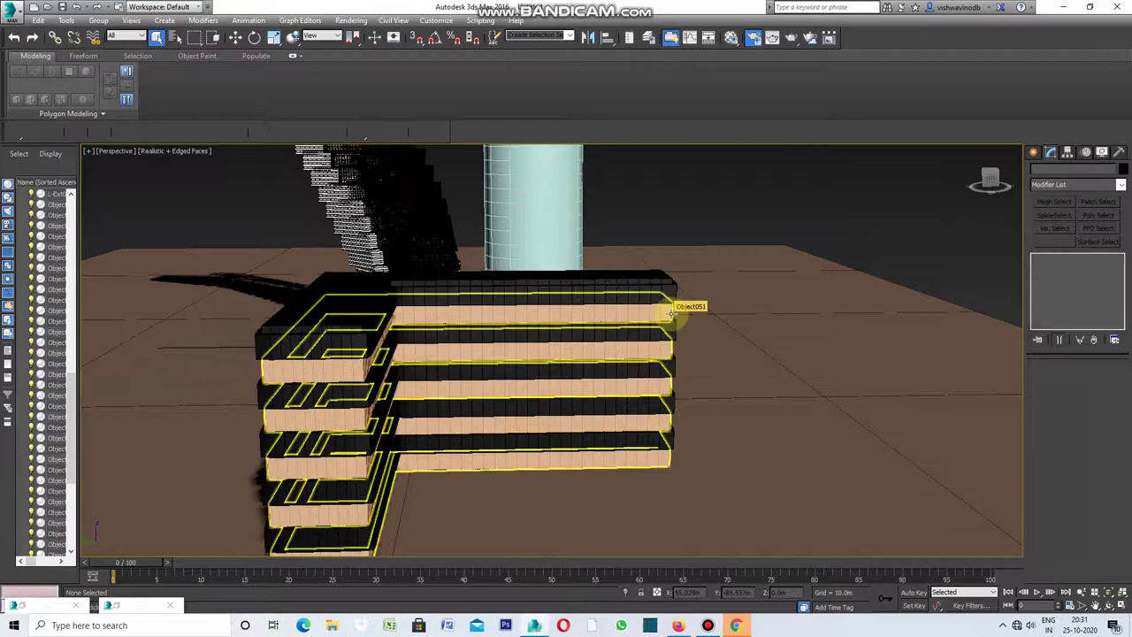
pyautogui.click(675, 324)
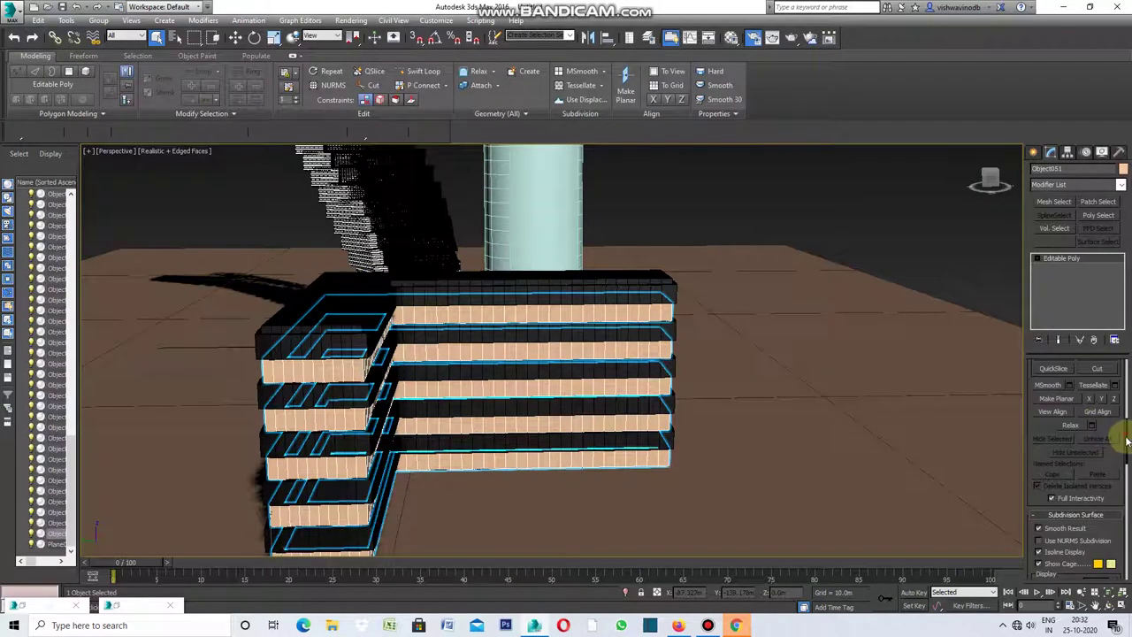
pyautogui.moveTo(1128, 440); pyautogui.dragTo(1127, 369)
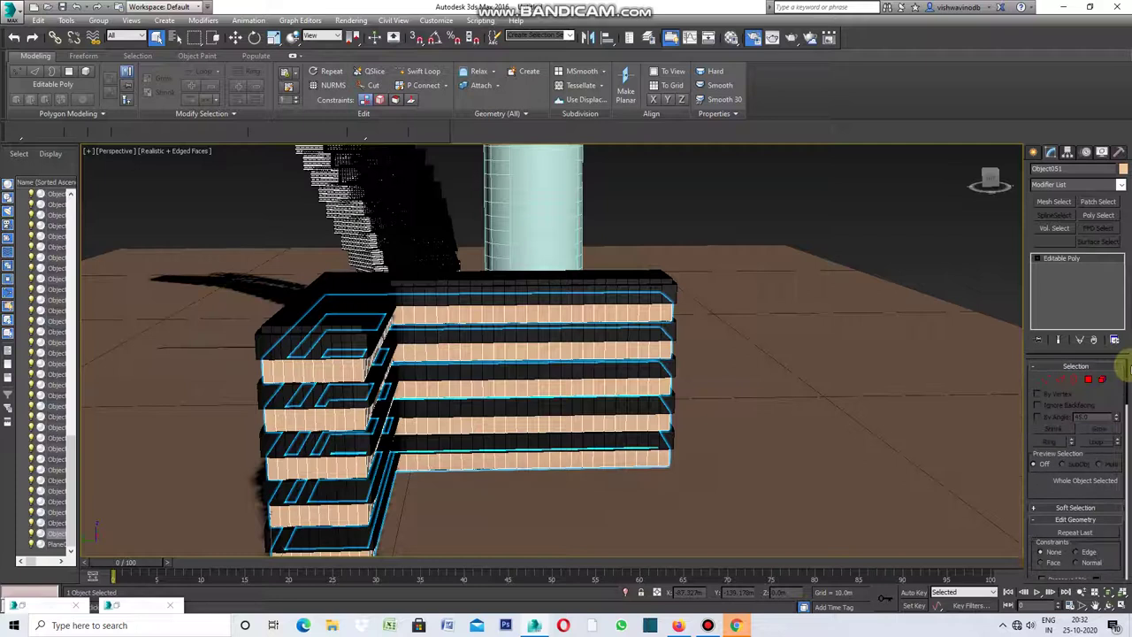
pyautogui.click(1063, 379)
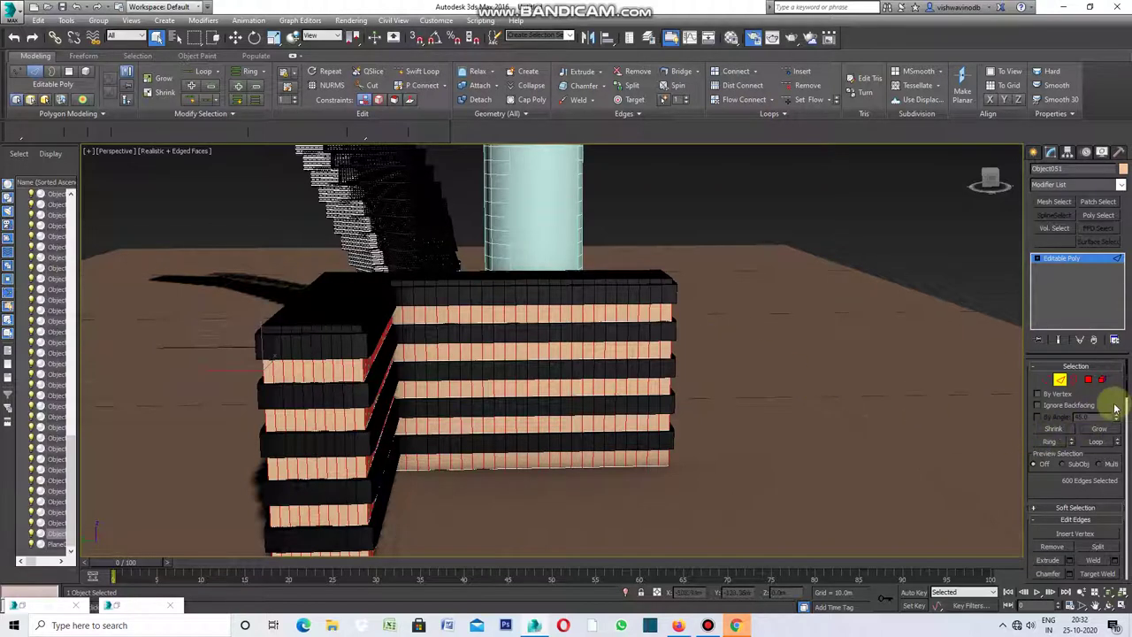
pyautogui.moveTo(1129, 379); pyautogui.dragTo(1128, 411)
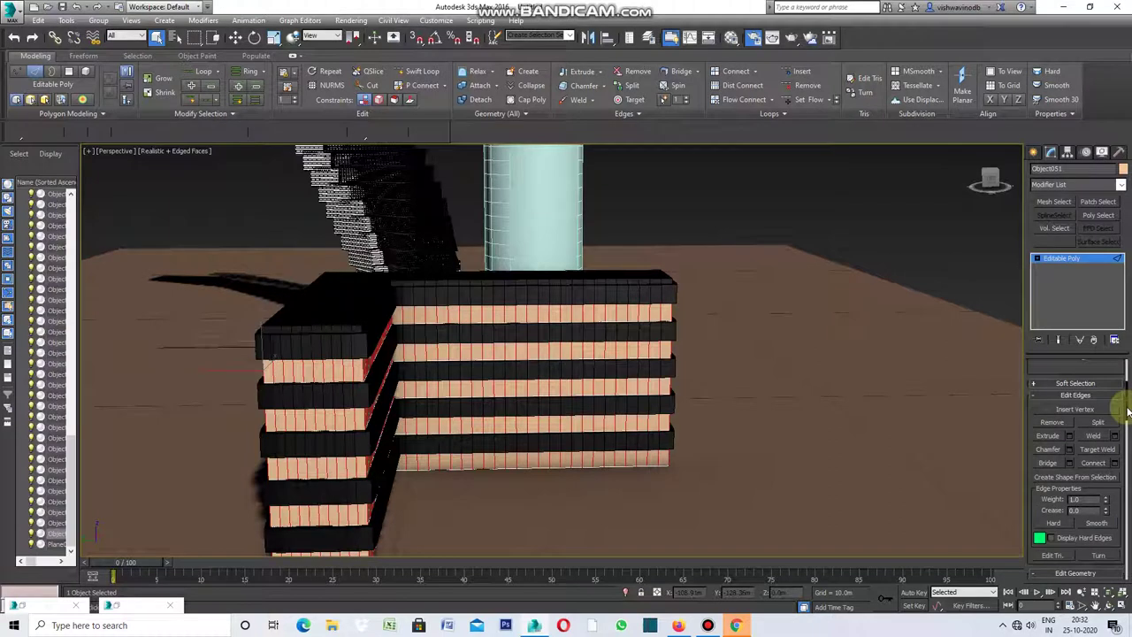
pyautogui.moveTo(1128, 412); pyautogui.dragTo(1128, 419)
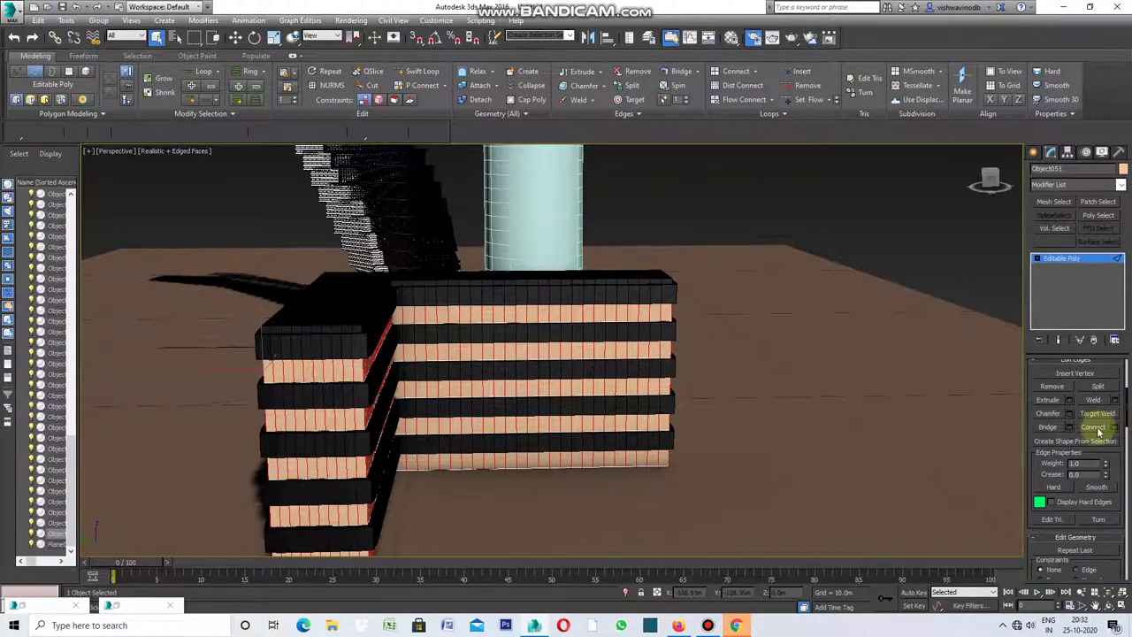
pyautogui.click(1116, 428)
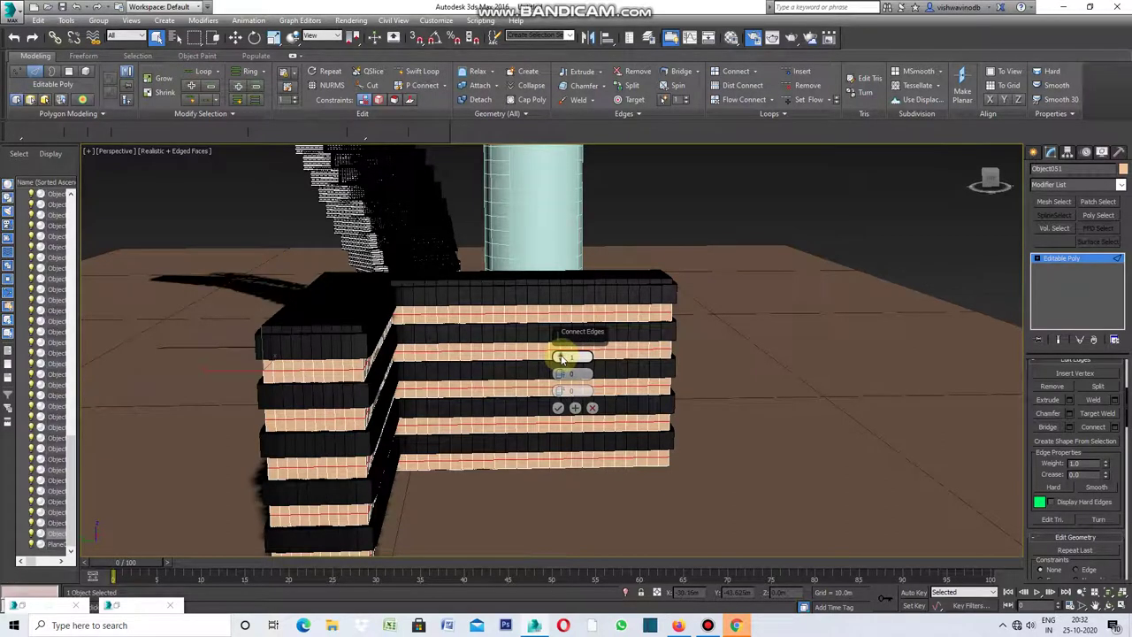
# Connect the orange rows' vertical edges with 1 segment and commit it.
pyautogui.moveTo(560, 356); pyautogui.dragTo(562, 359)
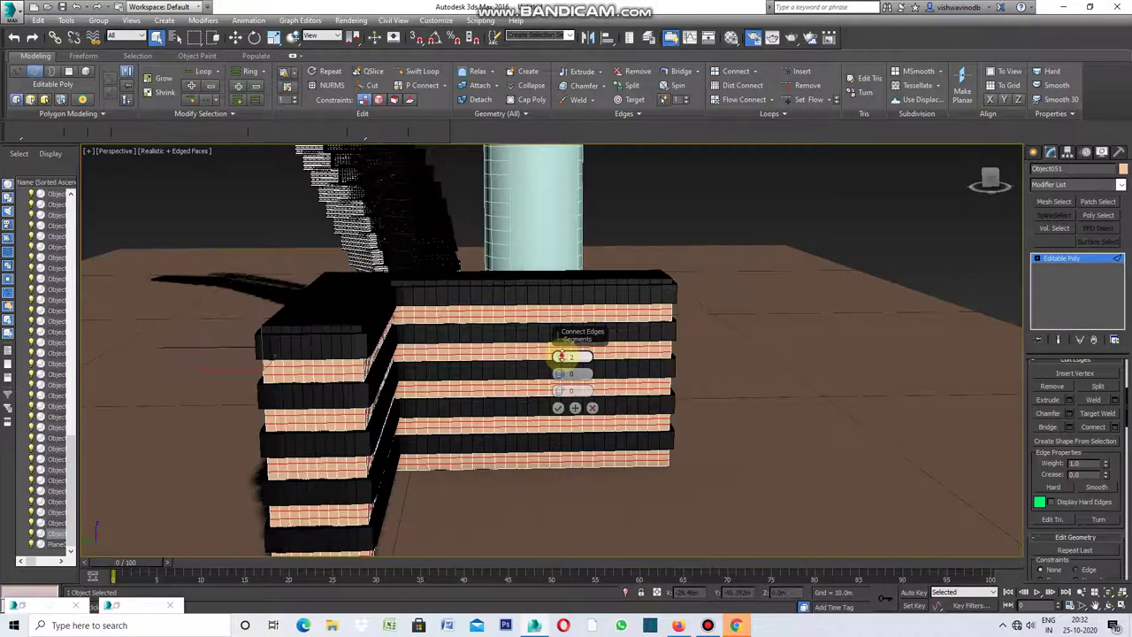
pyautogui.moveTo(563, 358); pyautogui.dragTo(562, 361)
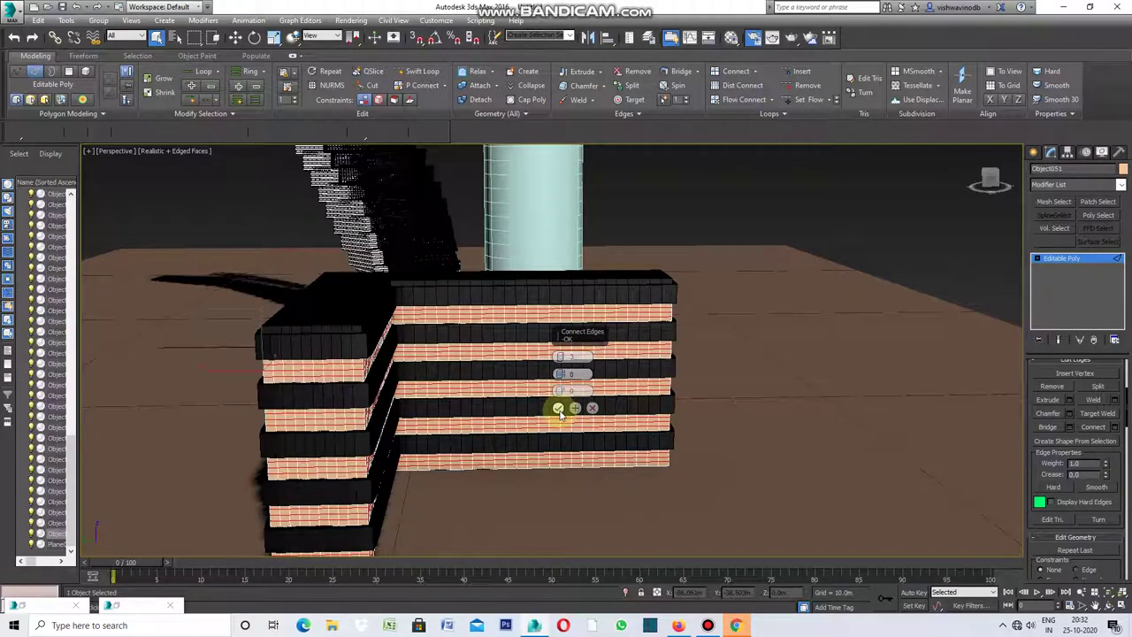
pyautogui.click(558, 410)
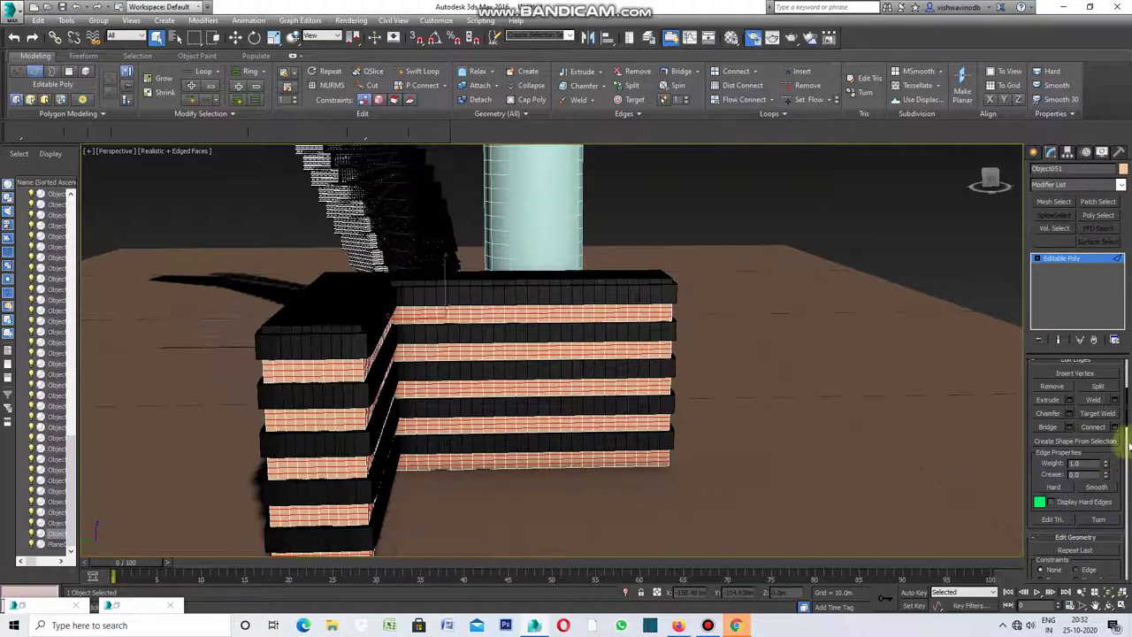
pyautogui.scroll(2, 1127, 420)
# Chamfer the 1800 connecting edges by 0.1 m, after trying 0.2 m, giving 3600 edges.
pyautogui.scroll(2, 1128, 409)
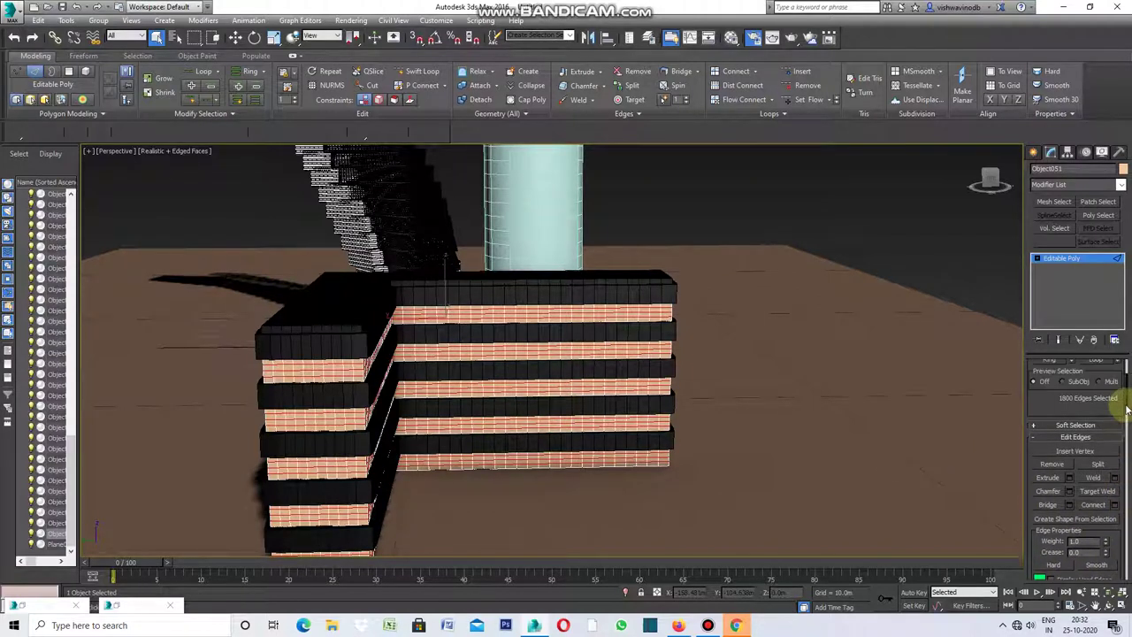
pyautogui.click(1070, 493)
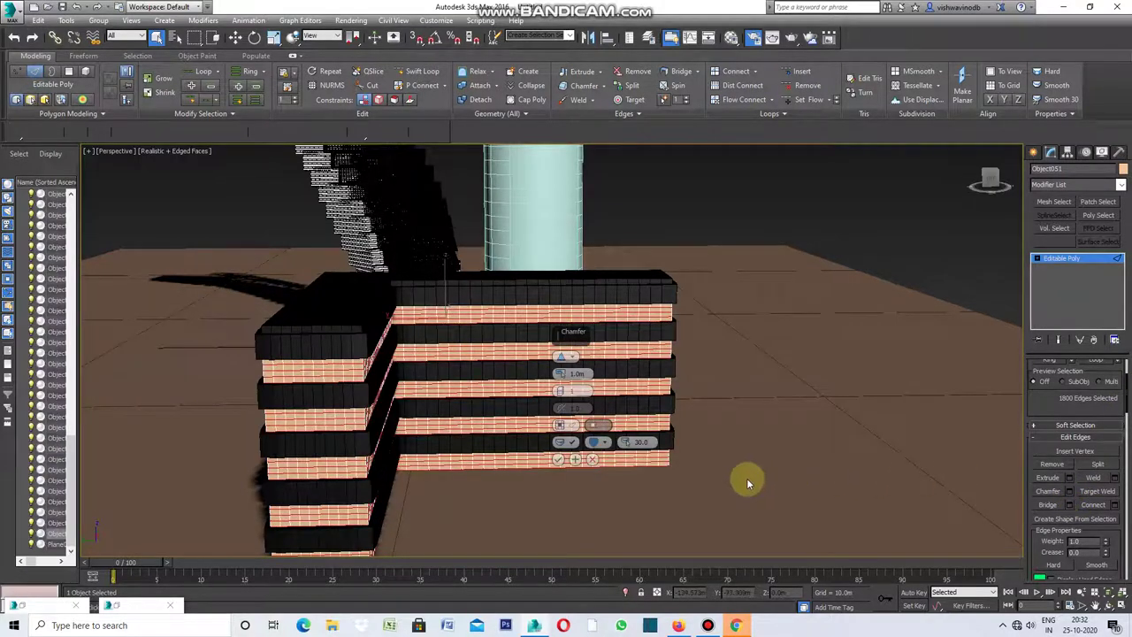
pyautogui.keyDown('alt'); pyautogui.moveTo(628, 476); pyautogui.dragTo(630, 462, button='middle'); pyautogui.keyUp('alt')
pyautogui.write('.1')
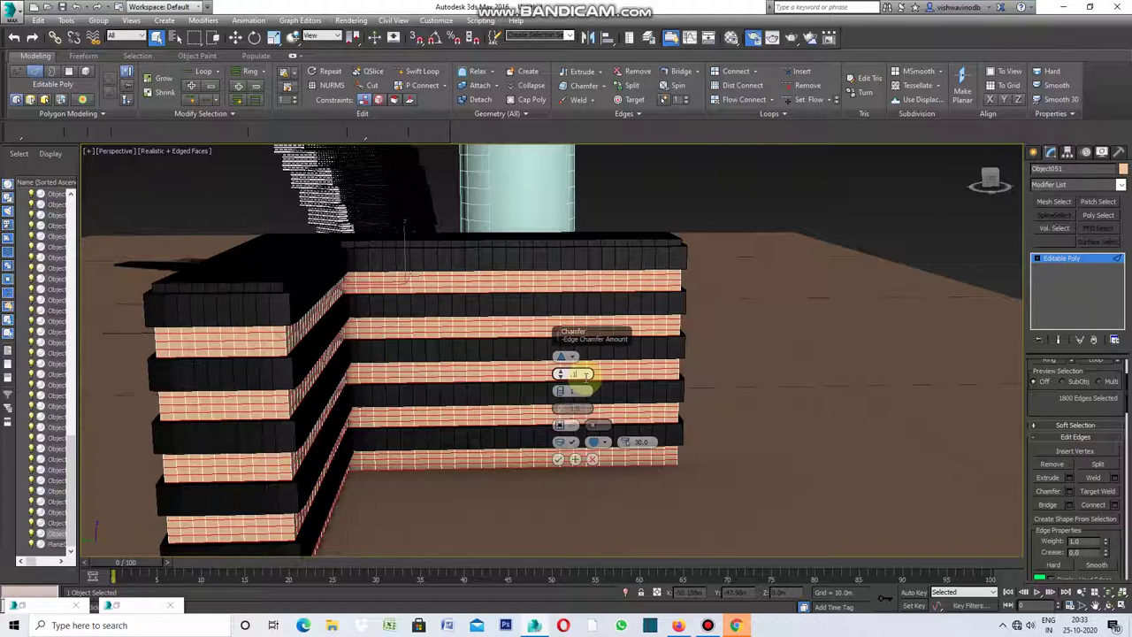
pyautogui.press('Return')
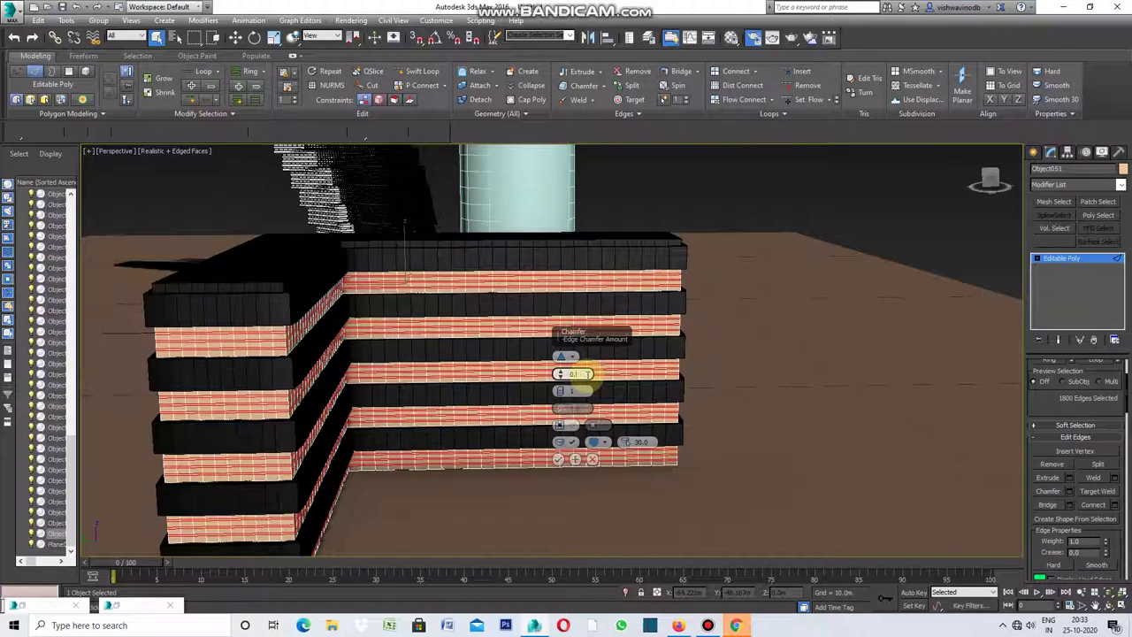
pyautogui.press('Return')
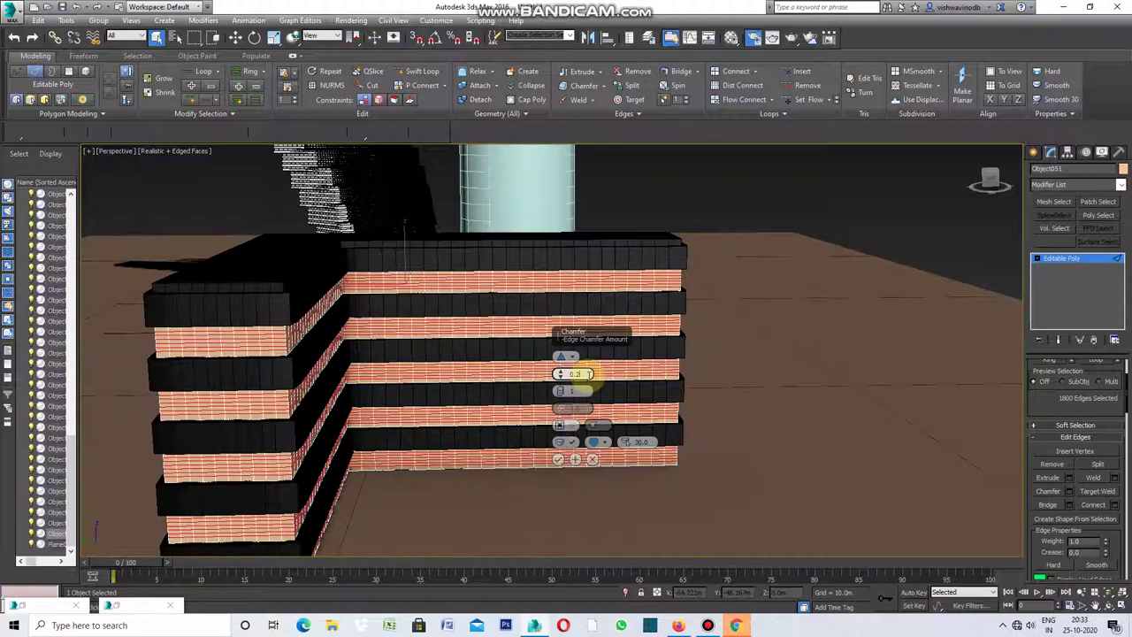
pyautogui.press('BackSpace')
pyautogui.write('1m')
pyautogui.press('Return')
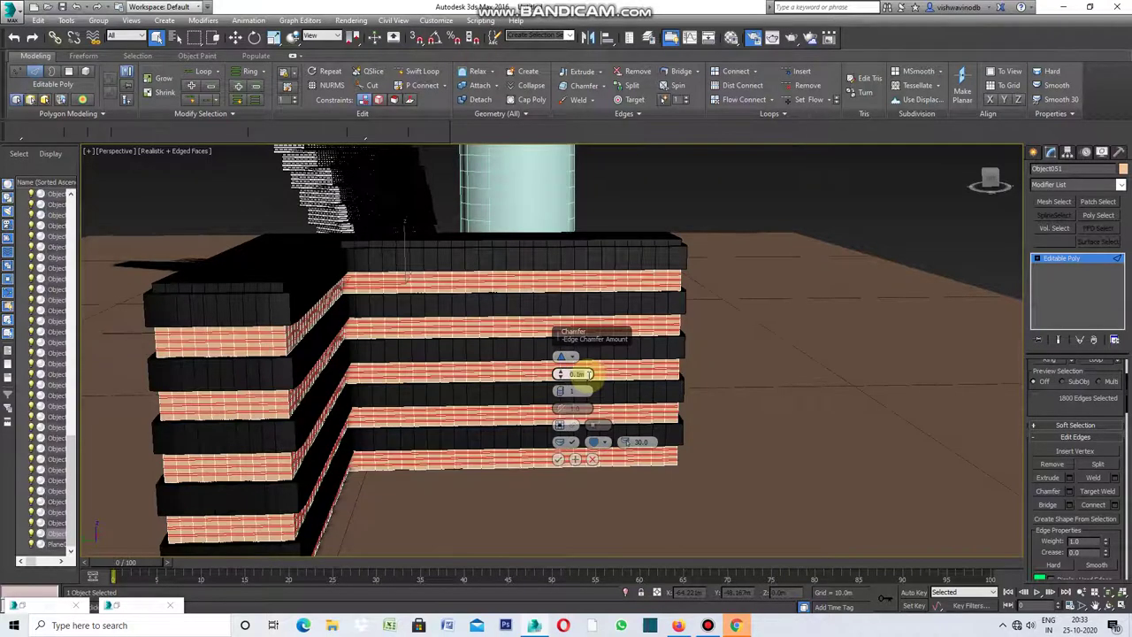
pyautogui.click(558, 461)
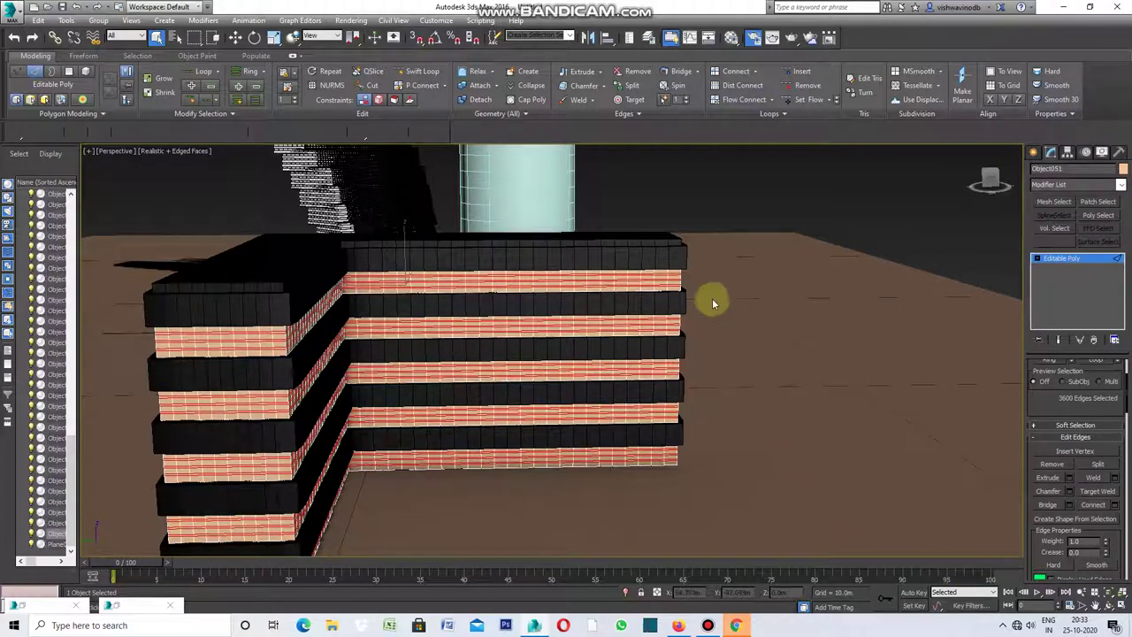
# Scroll the Modify panel to the Selection rollout and deselect all edges on the chamfered building.
pyautogui.scroll(1, 698, 285)
pyautogui.scroll(1, 698, 284)
pyautogui.scroll(1, 697, 284)
pyautogui.scroll(1, 697, 283)
pyautogui.scroll(1, 697, 280)
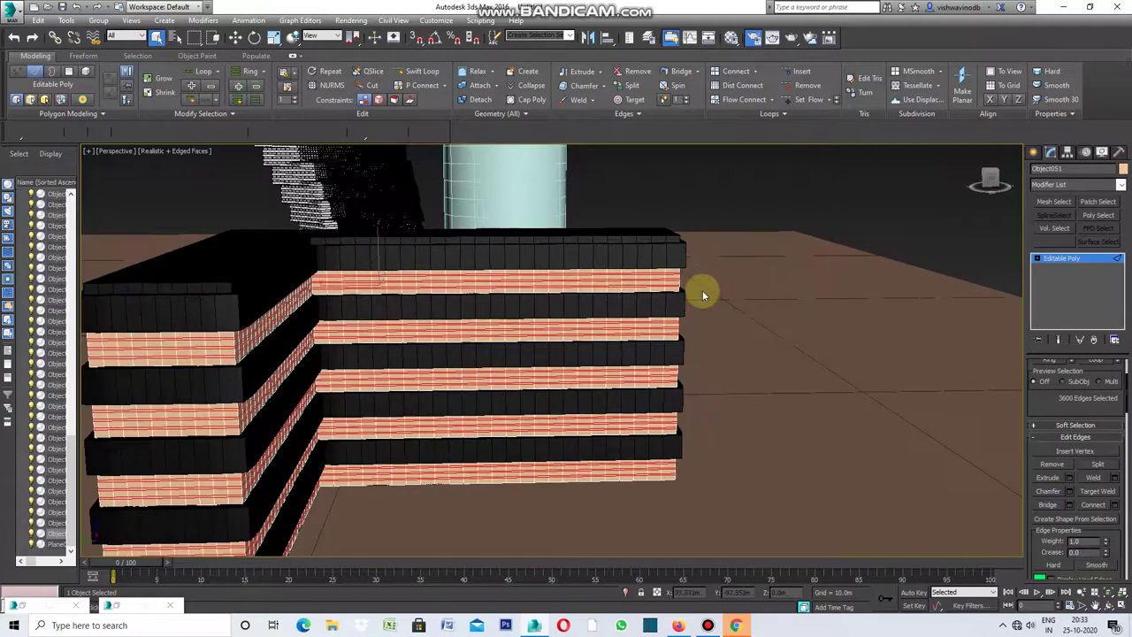
pyautogui.scroll(1, 699, 282)
pyautogui.scroll(1, 699, 282)
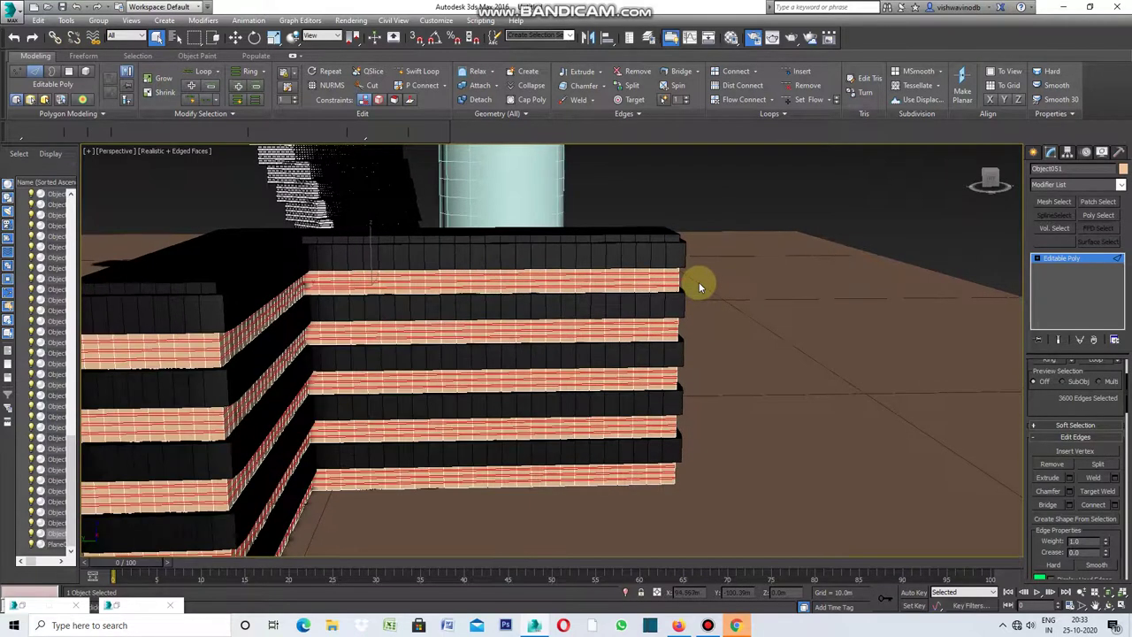
pyautogui.scroll(1, 699, 282)
pyautogui.scroll(1, 699, 283)
pyautogui.scroll(1, 699, 283)
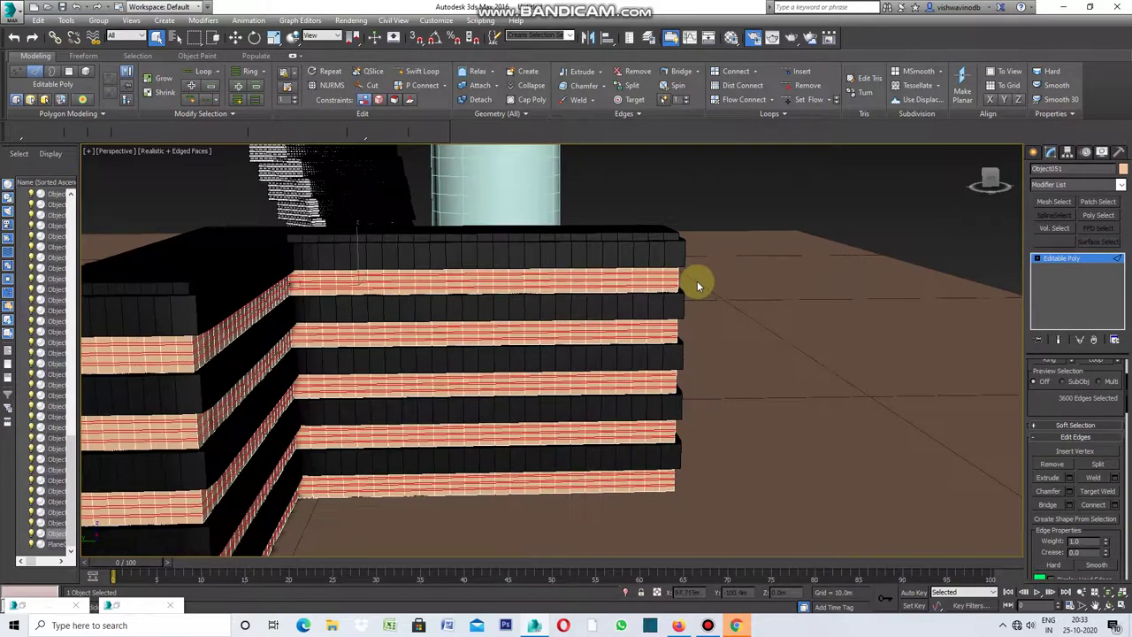
pyautogui.scroll(1, 697, 281)
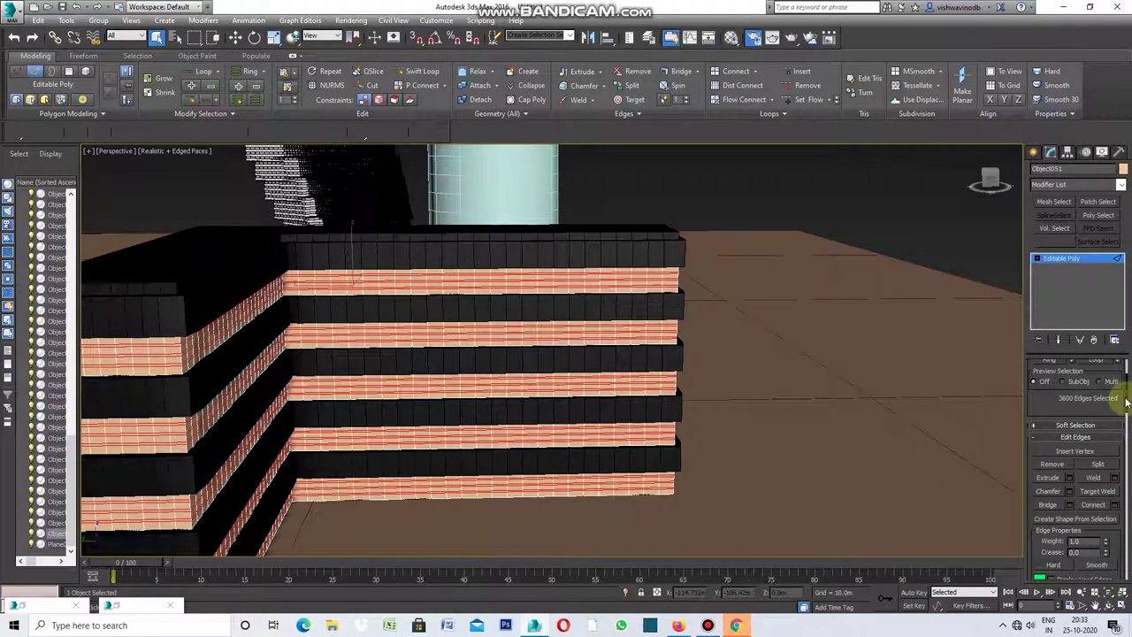
pyautogui.moveTo(1127, 400); pyautogui.dragTo(1125, 374)
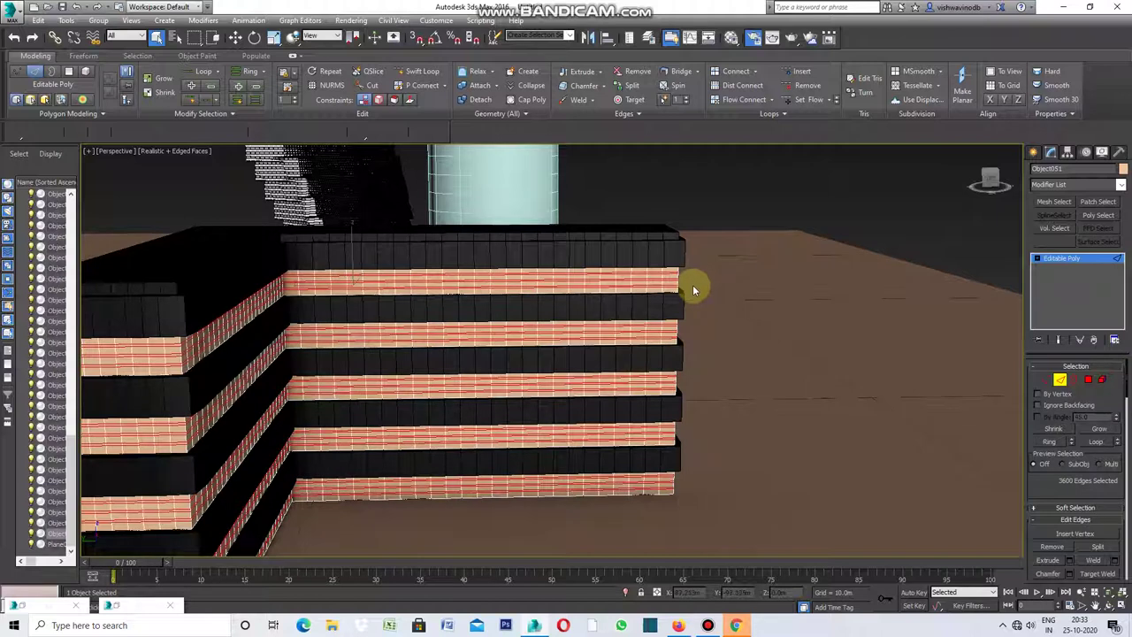
pyautogui.click(756, 387)
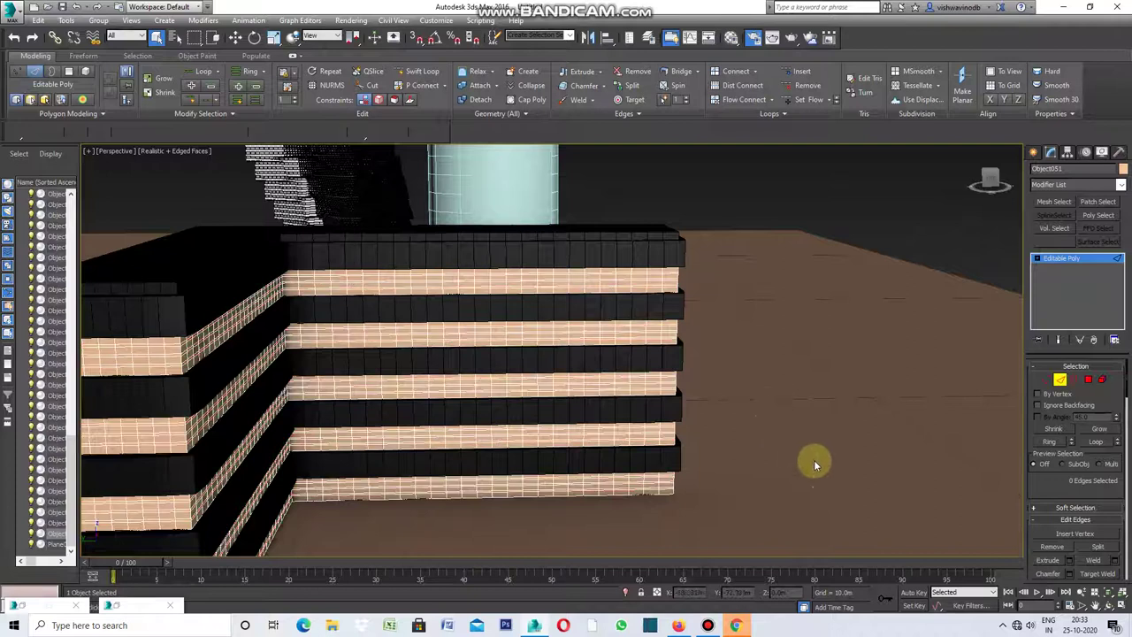
# Narrow the field of view, then orbit and pan to inspect the chamfered facade grid.
pyautogui.click(1081, 606)
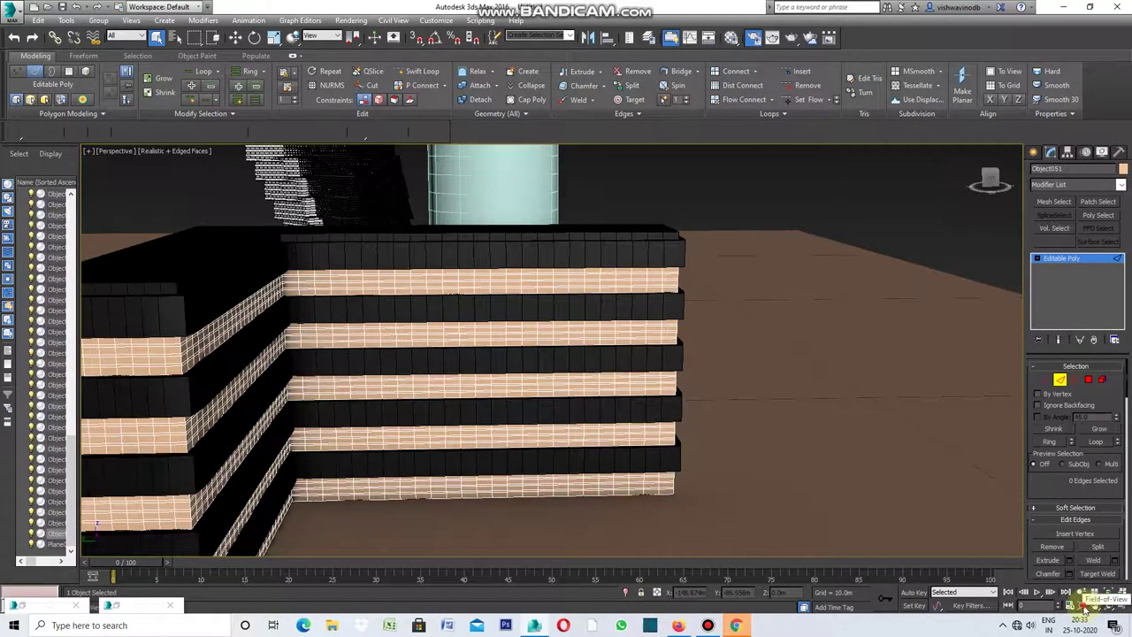
pyautogui.moveTo(696, 392); pyautogui.dragTo(699, 360)
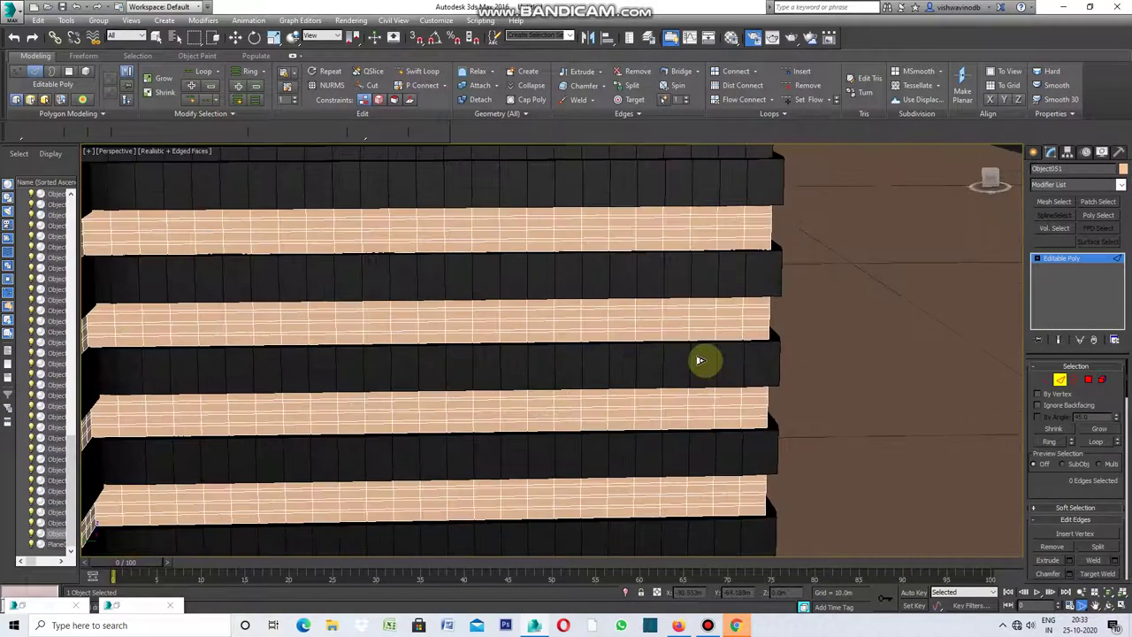
pyautogui.click(1097, 607)
pyautogui.moveTo(859, 442)
pyautogui.mouseDown()
pyautogui.moveTo(819, 389)
pyautogui.moveTo(831, 392)
pyautogui.moveTo(554, 399)
pyautogui.moveTo(629, 328)
pyautogui.moveTo(789, 220)
pyautogui.moveTo(483, 397)
pyautogui.moveTo(776, 263)
pyautogui.moveTo(260, 486)
pyautogui.moveTo(443, 362)
pyautogui.mouseUp()
pyautogui.moveTo(443, 362); pyautogui.dragTo(483, 293, button='middle')
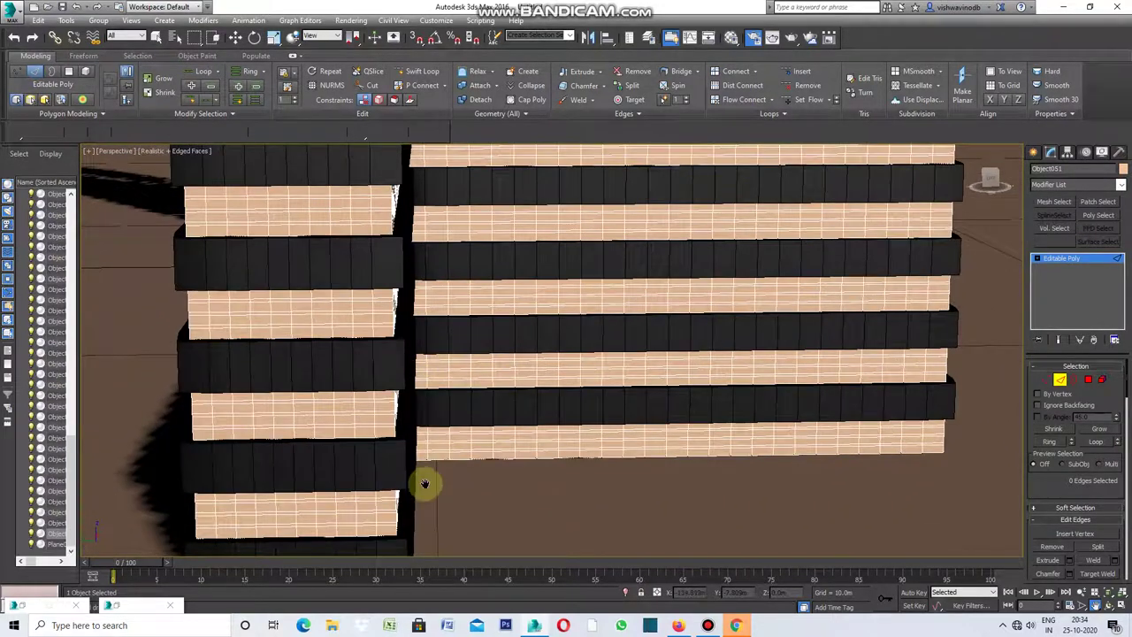
pyautogui.scroll(-2, 499, 451)
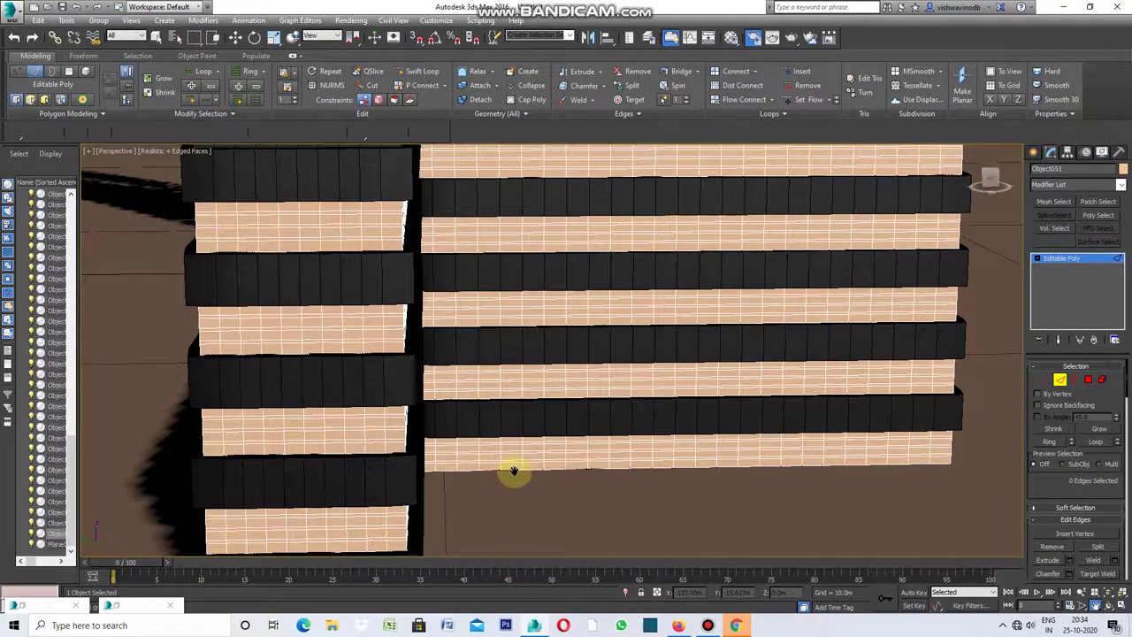
pyautogui.scroll(-1, 513, 467)
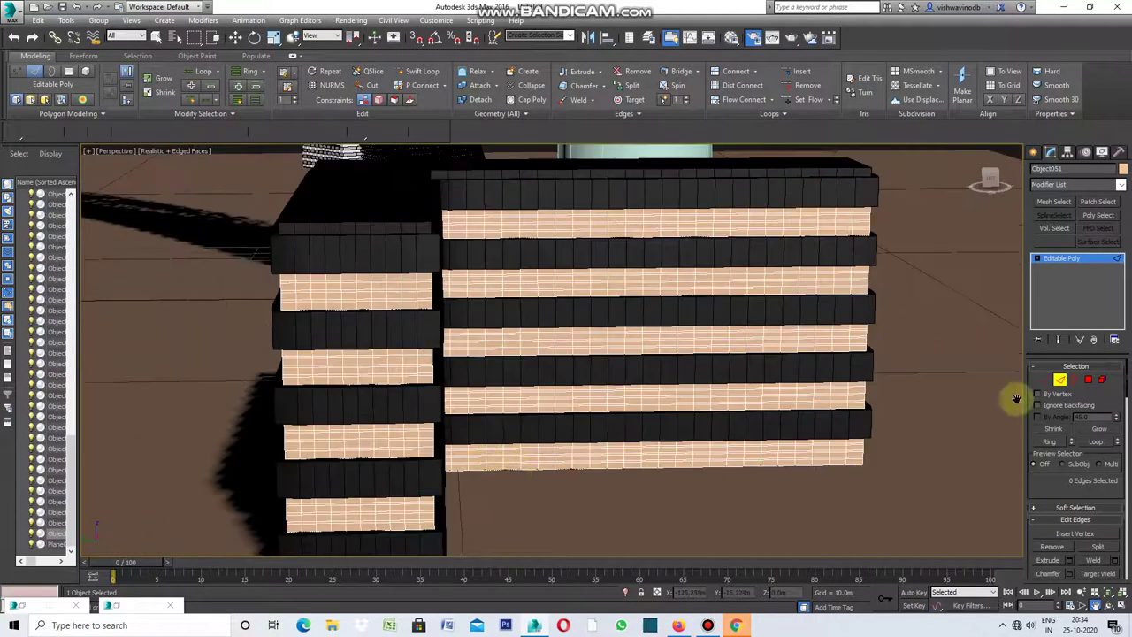
pyautogui.click(157, 37)
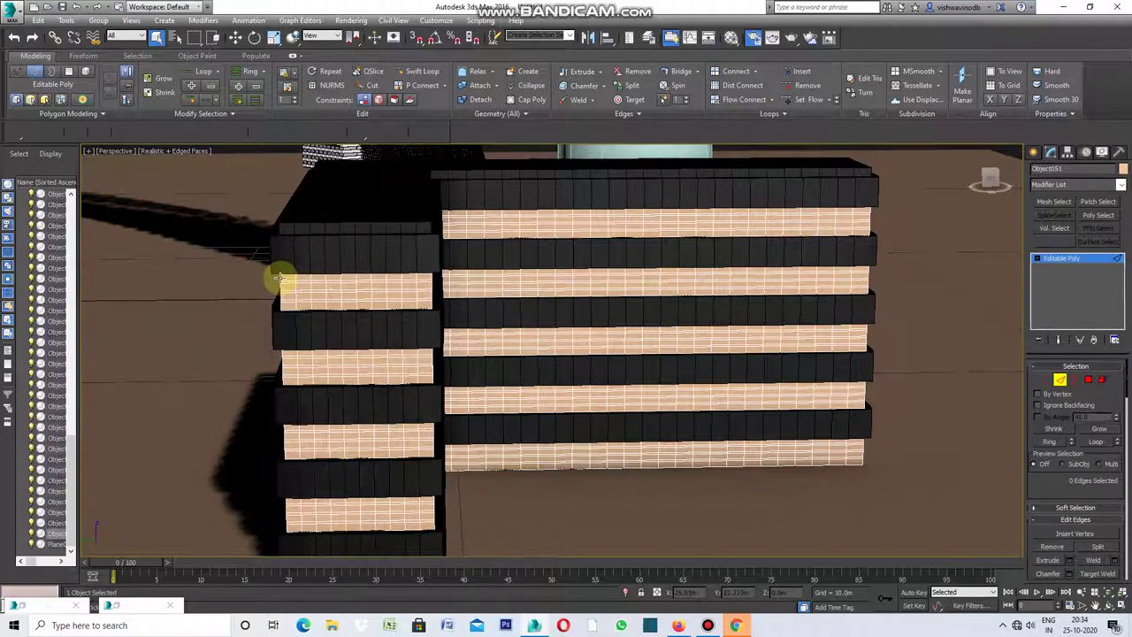
# Select one edge on each of the five tan bands on the left wing.
pyautogui.click(278, 278)
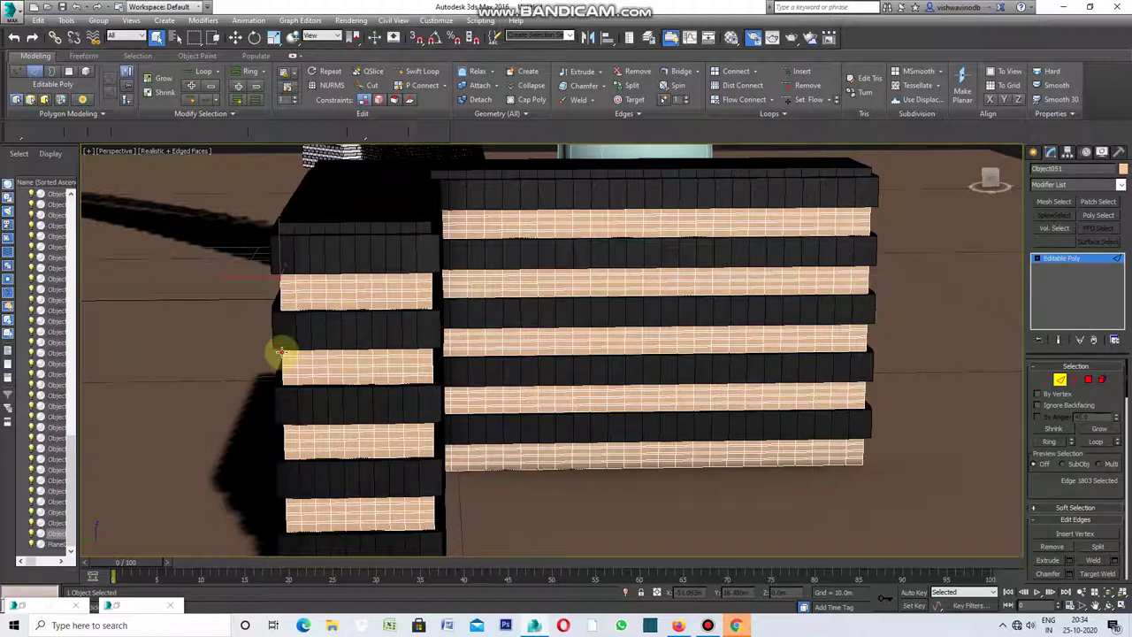
pyautogui.keyDown('ctrl'); pyautogui.click(279, 353); pyautogui.keyUp('ctrl')
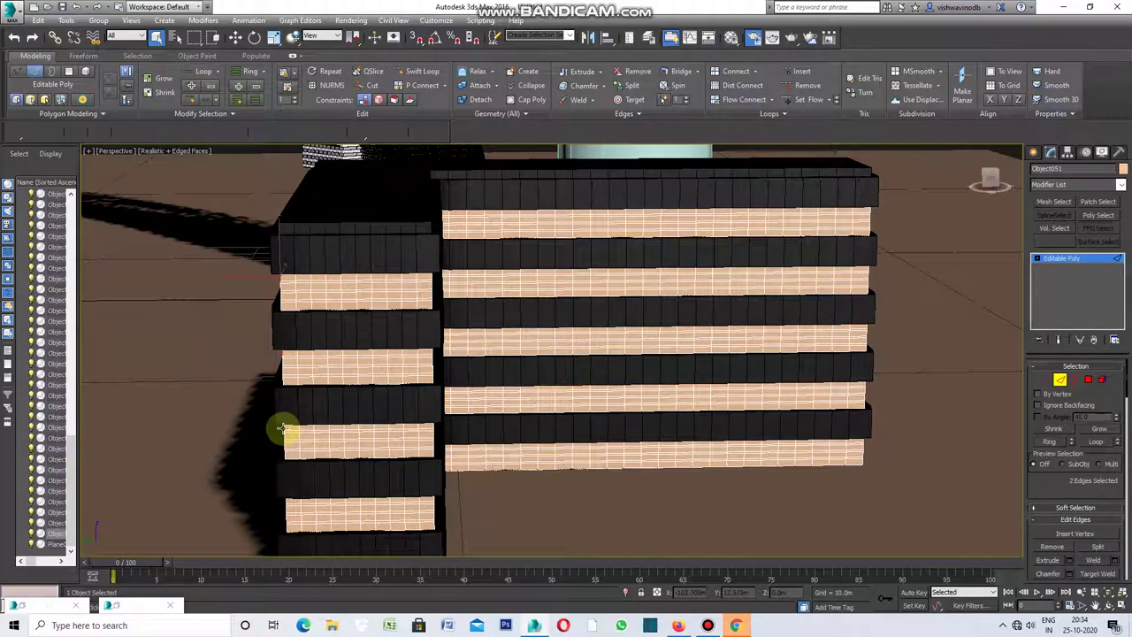
pyautogui.keyDown('ctrl'); pyautogui.click(281, 430); pyautogui.keyUp('ctrl')
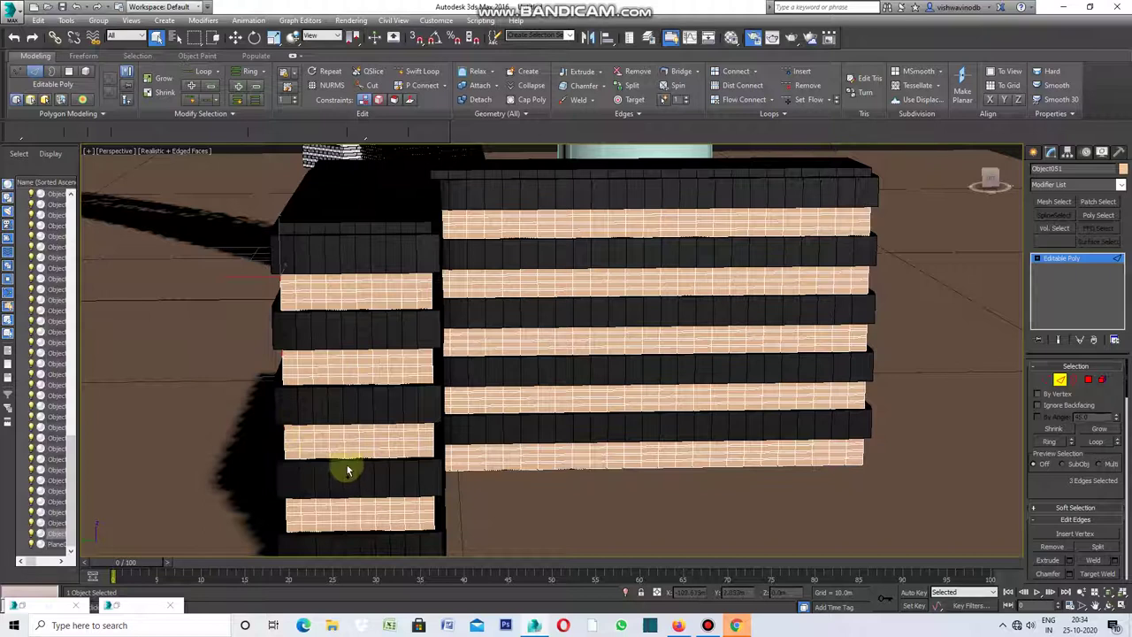
pyautogui.scroll(-3, 391, 370)
pyautogui.scroll(-3, 389, 389)
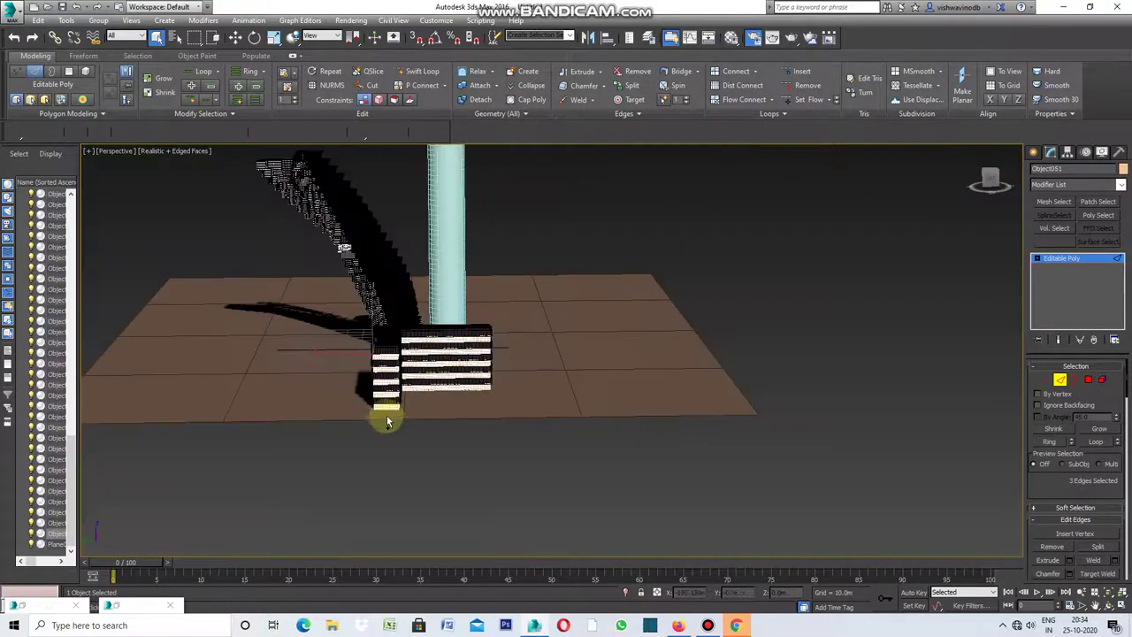
pyautogui.scroll(4, 380, 409)
pyautogui.scroll(2, 329, 386)
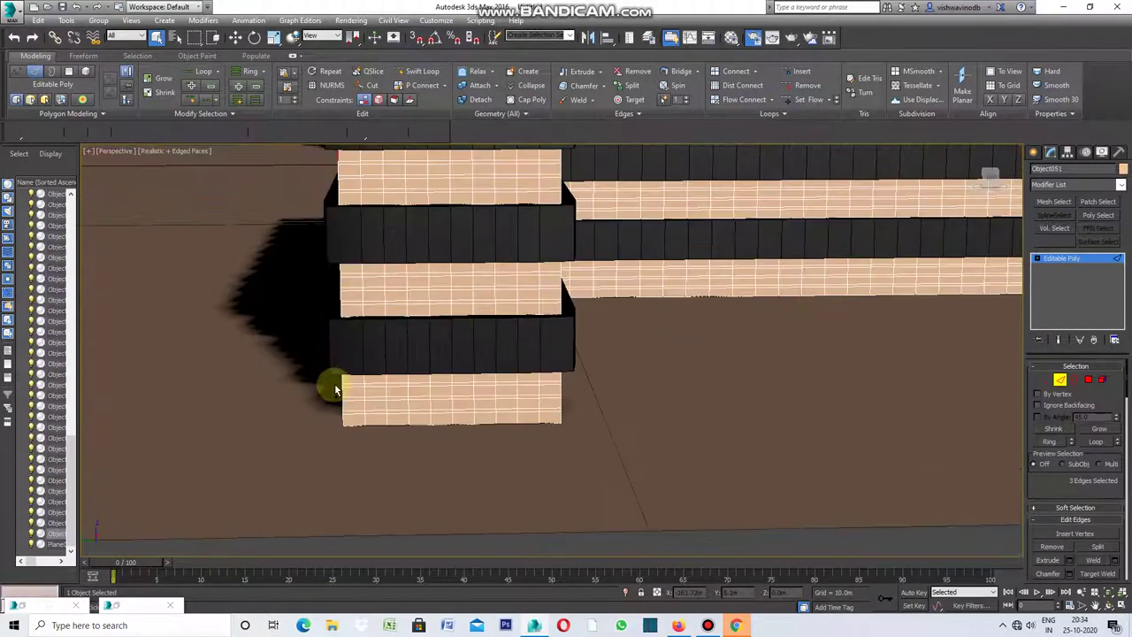
pyautogui.keyDown('ctrl'); pyautogui.click(340, 268); pyautogui.keyUp('ctrl')
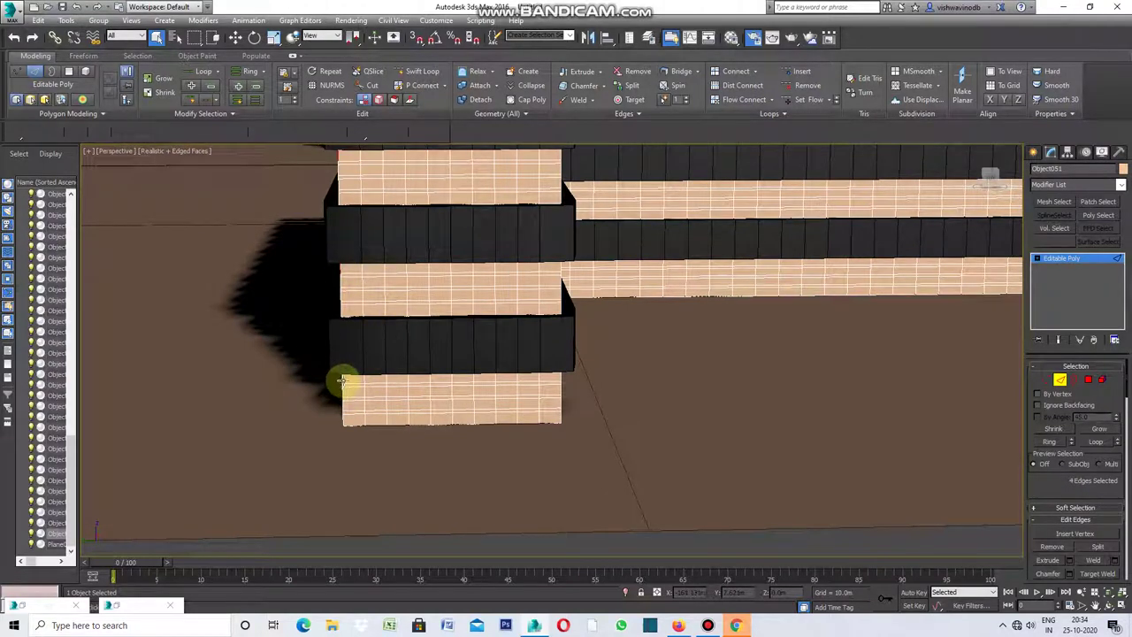
pyautogui.keyDown('ctrl'); pyautogui.click(344, 382); pyautogui.keyUp('ctrl')
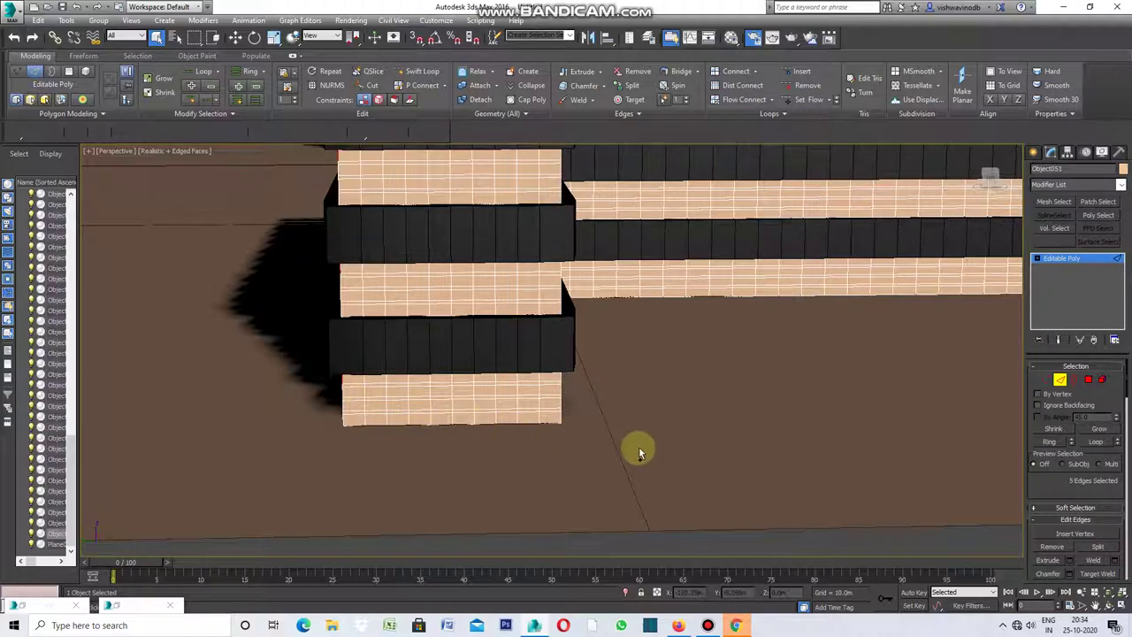
# Extend the picked edges with Dot Loop and Ring to 2400 band edges, then convert them to faces.
pyautogui.click(219, 104)
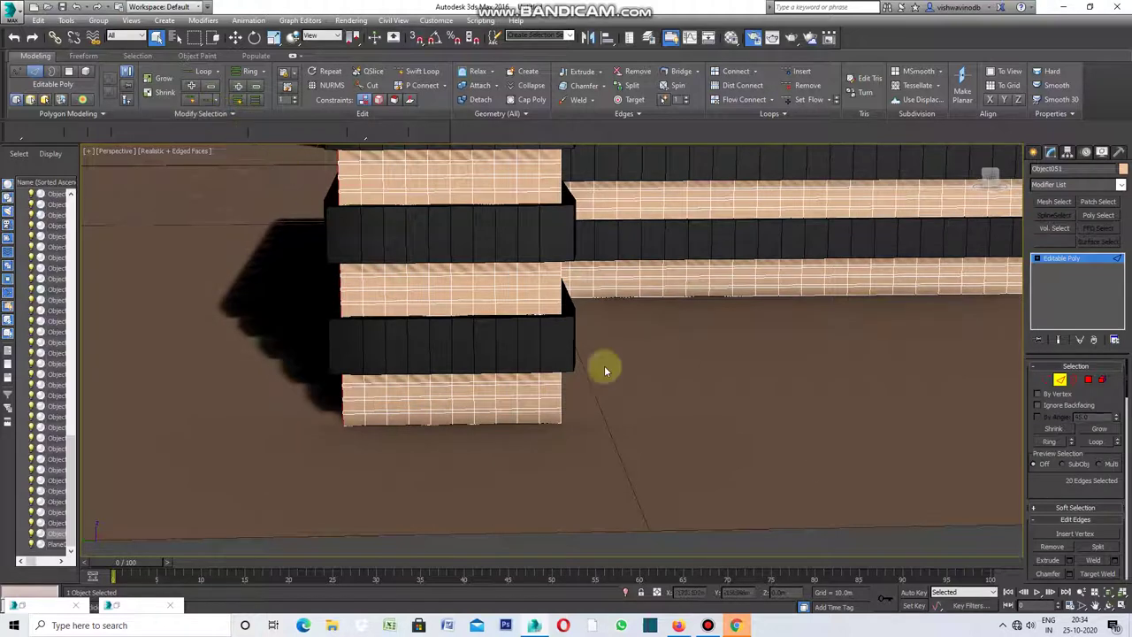
pyautogui.click(1045, 442)
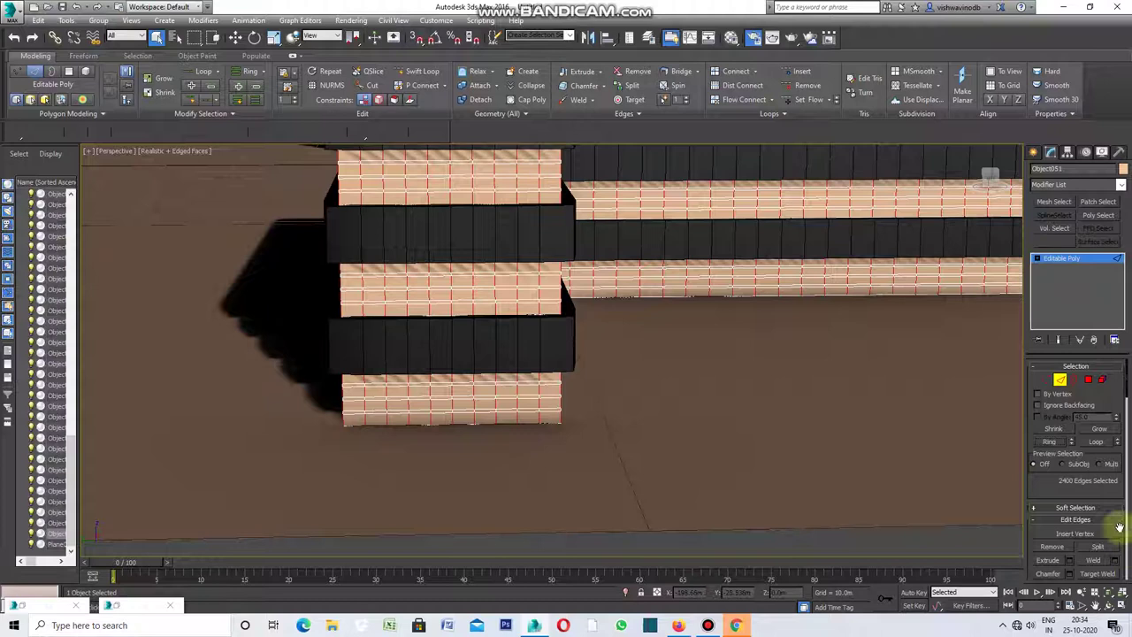
pyautogui.keyDown('ctrl'); pyautogui.click(1088, 380); pyautogui.keyUp('ctrl')
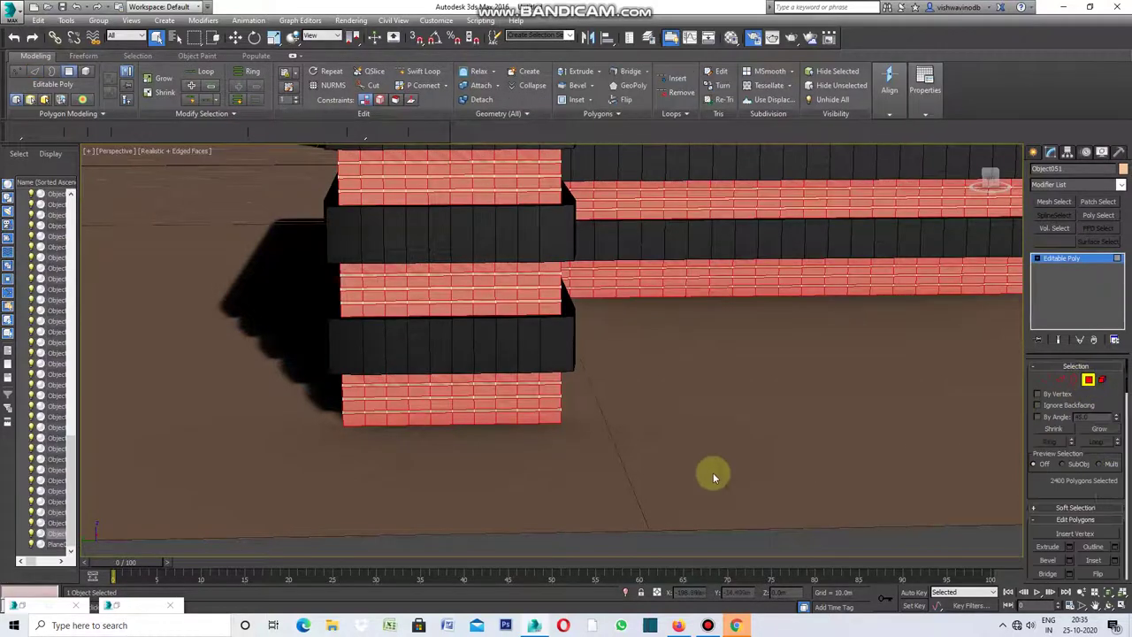
# Detach the selected tan-band faces as a new object named Object052.
pyautogui.scroll(-2, 617, 478)
pyautogui.scroll(-2, 617, 477)
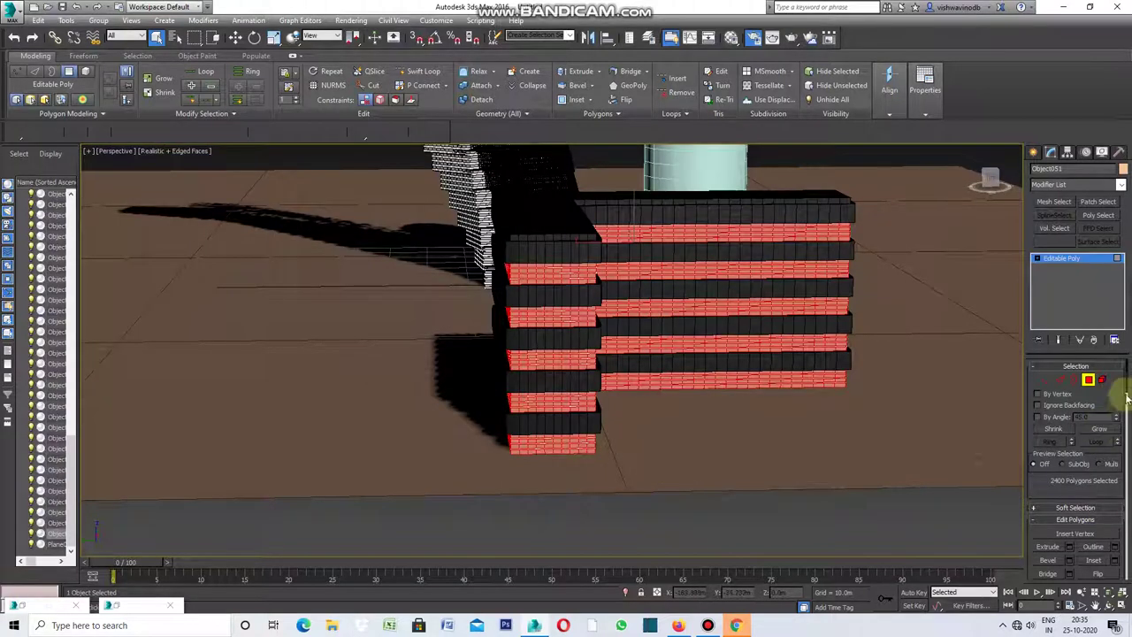
pyautogui.moveTo(1129, 382); pyautogui.dragTo(1125, 428)
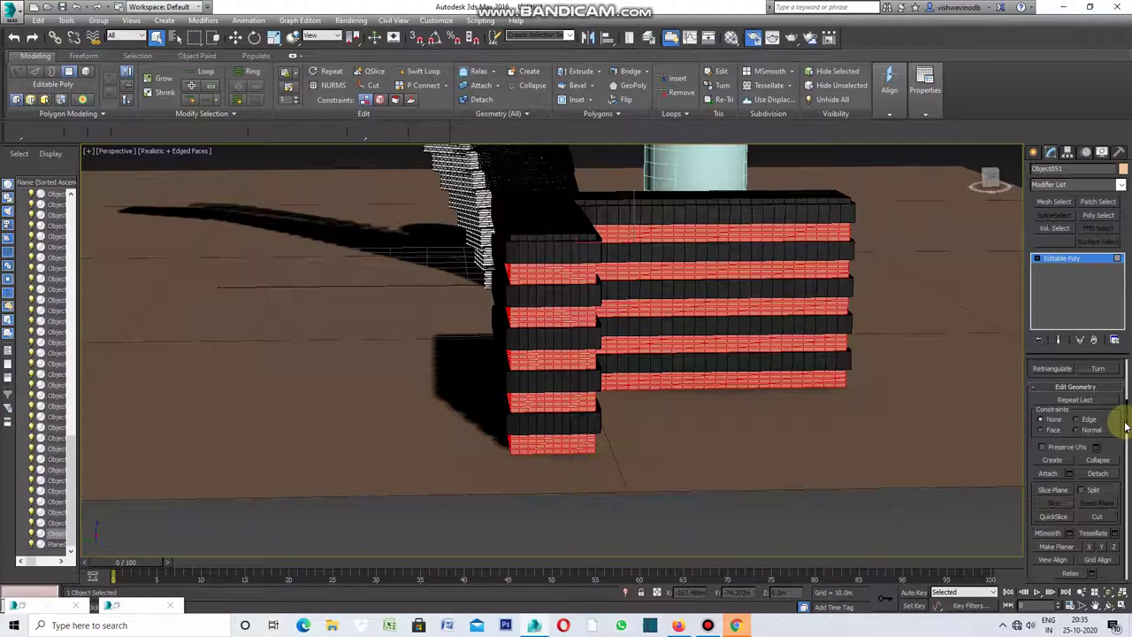
pyautogui.click(1098, 475)
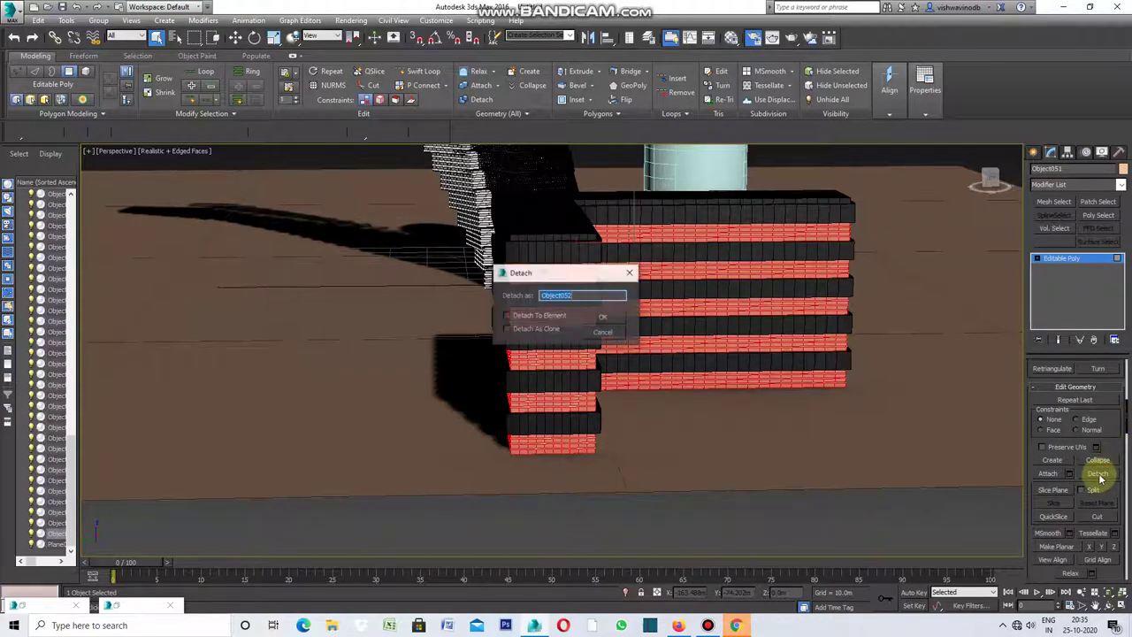
pyautogui.click(609, 318)
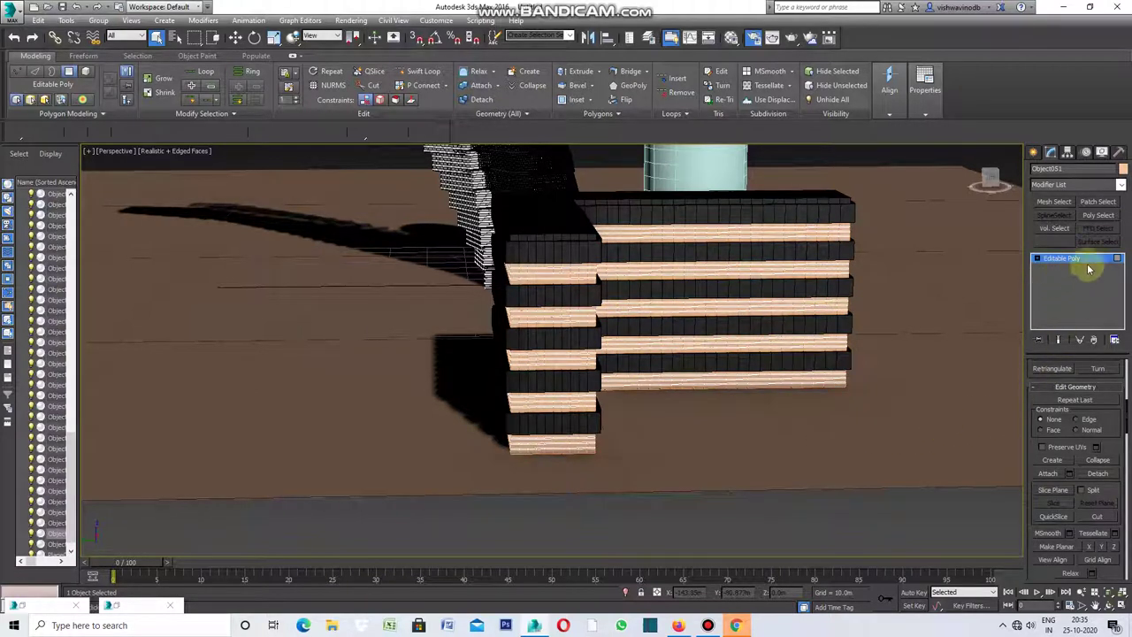
pyautogui.click(1124, 169)
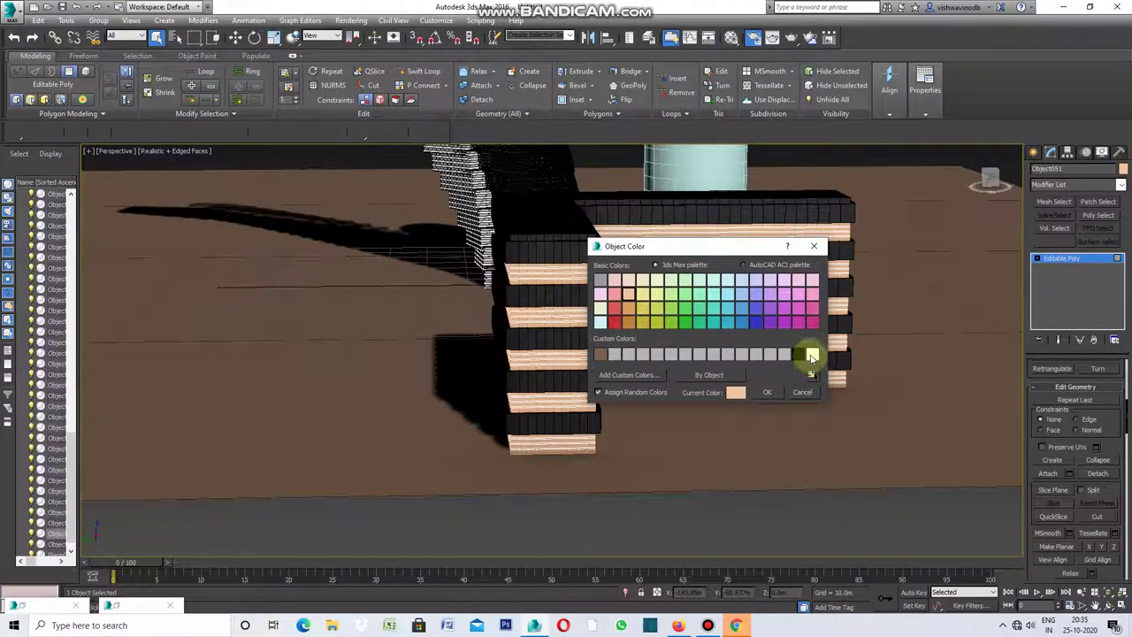
# Keep the light peach object colour and zoom in on the building's left block.
pyautogui.click(769, 392)
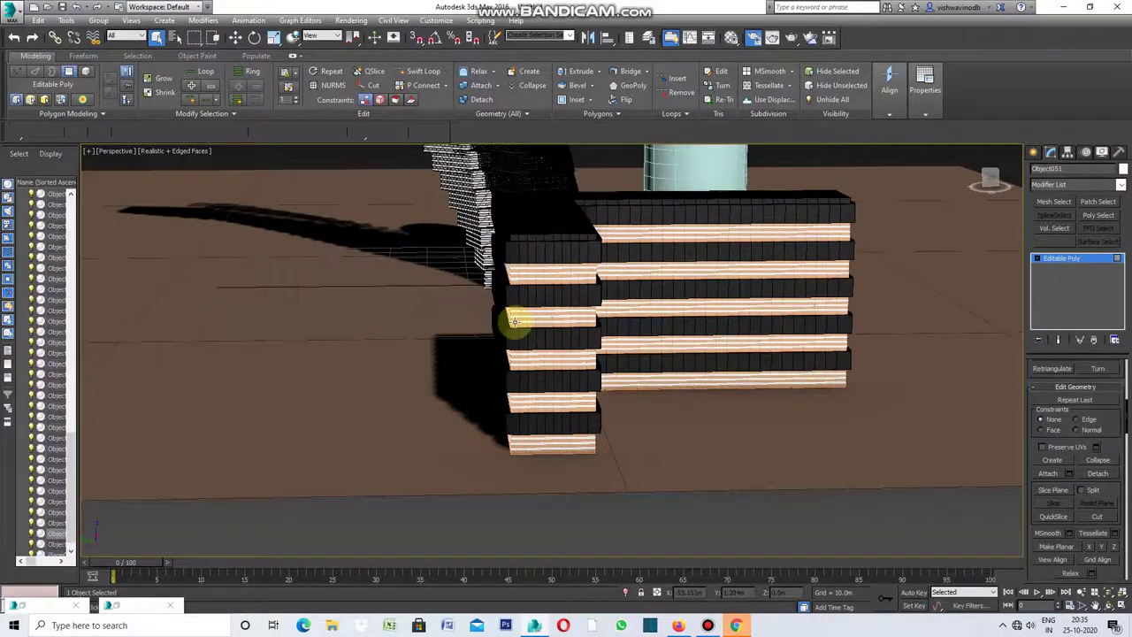
pyautogui.scroll(2, 516, 321)
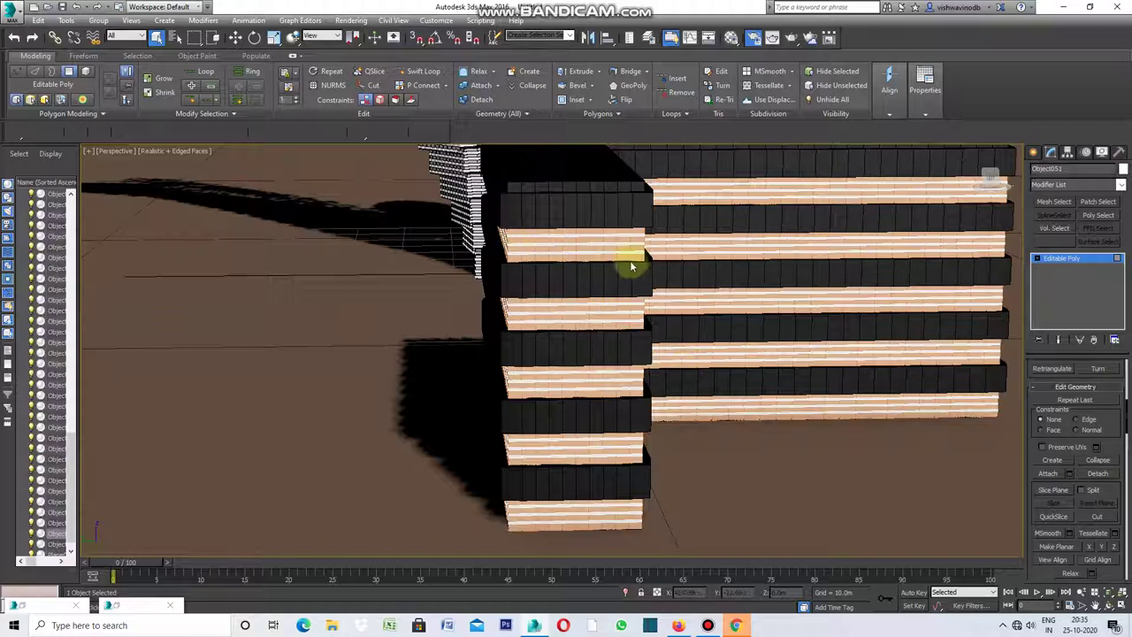
pyautogui.scroll(2, 632, 255)
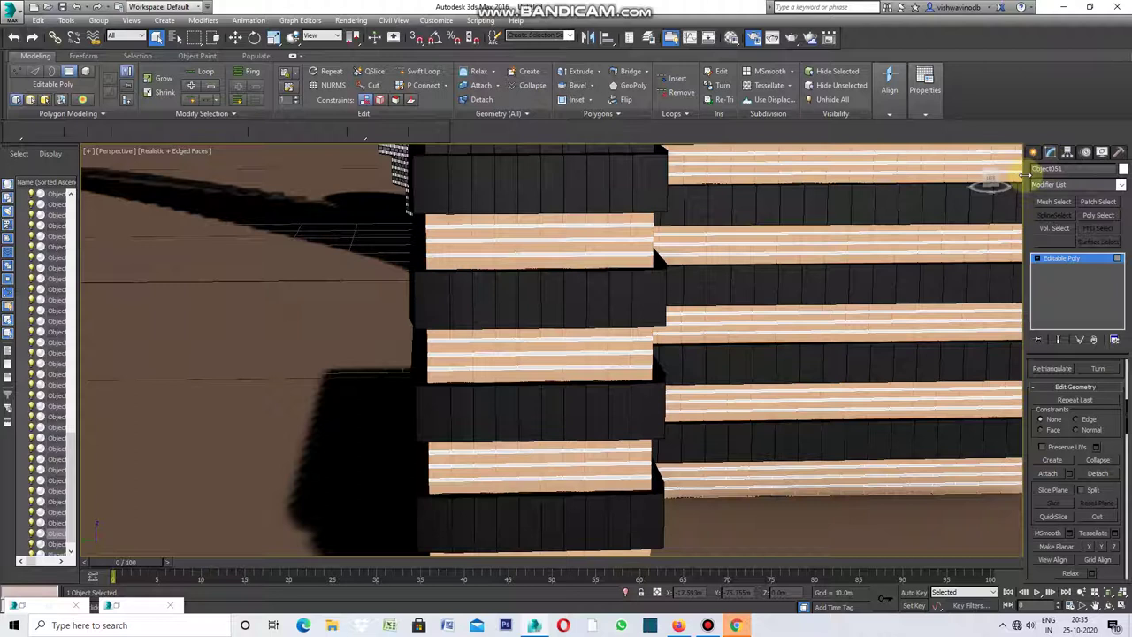
pyautogui.click(1122, 186)
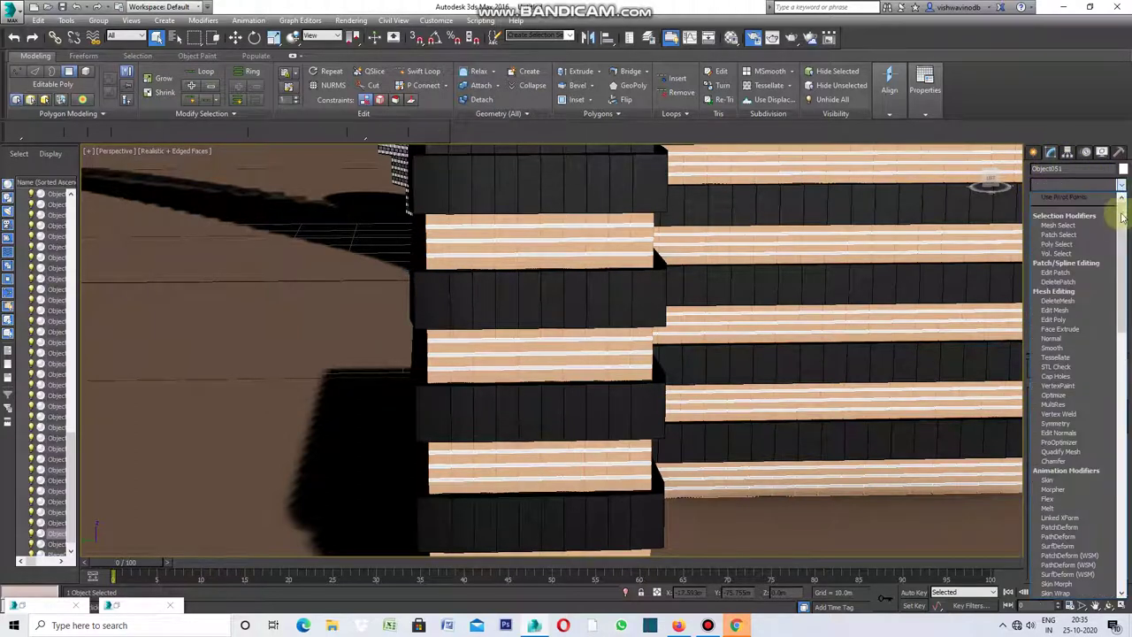
# Apply a Shell modifier with 1.0m outer amount to the brick rows, then select Plane001.
pyautogui.moveTo(1120, 202); pyautogui.dragTo(1110, 436)
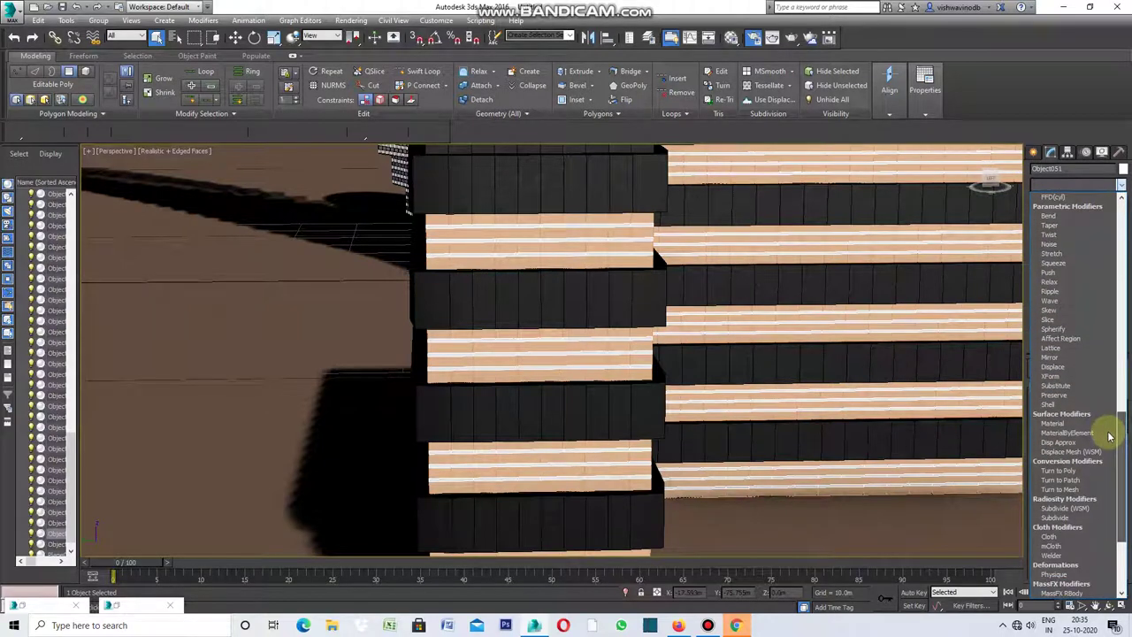
pyautogui.moveTo(1111, 436); pyautogui.dragTo(1110, 521)
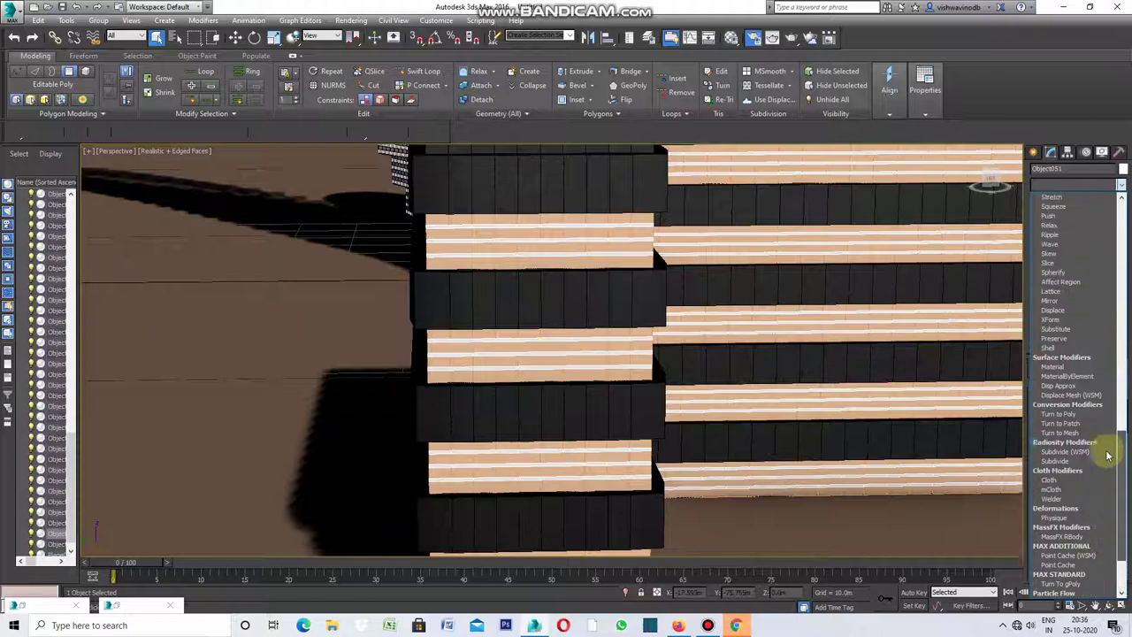
pyautogui.scroll(3, 1049, 398)
pyautogui.click(1049, 348)
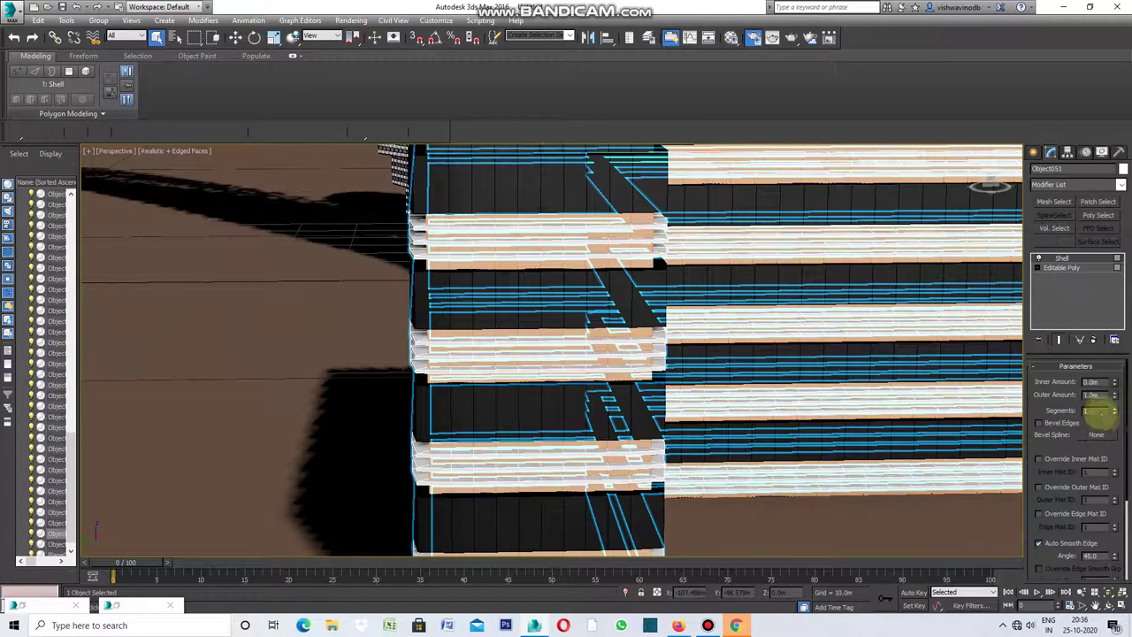
pyautogui.click(289, 341)
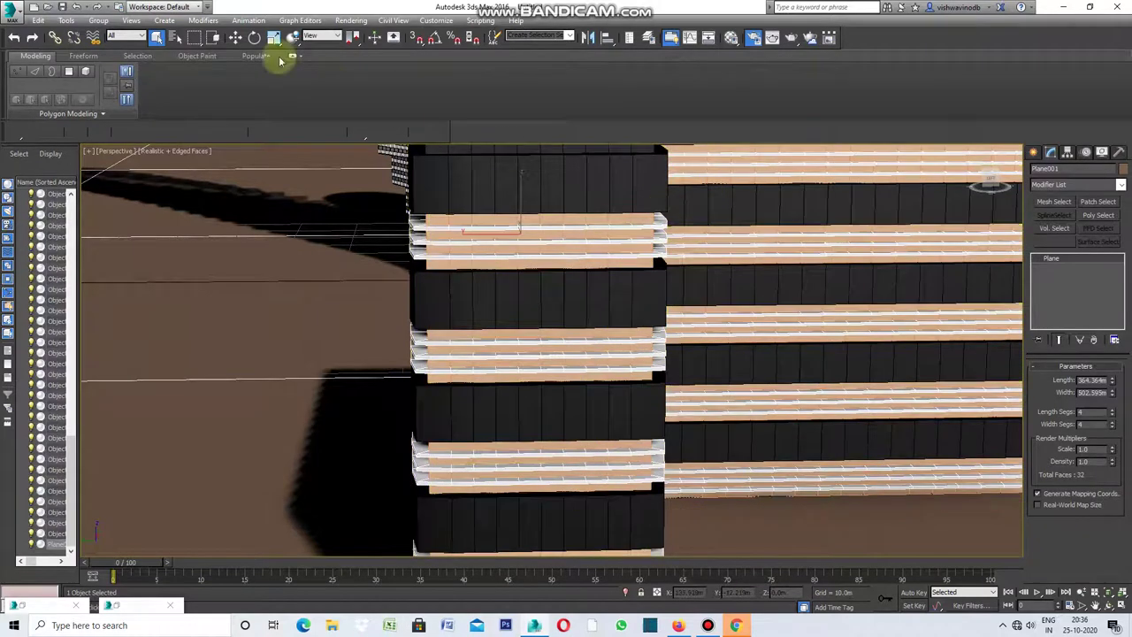
pyautogui.click(155, 37)
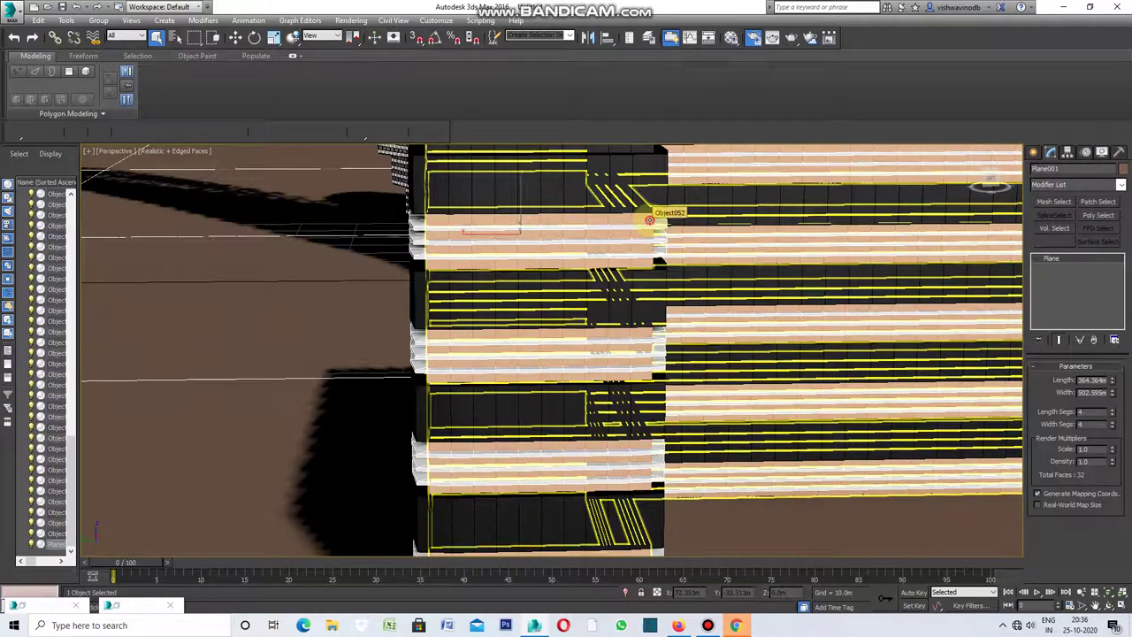
# Select Object052 and enter Polygon mode with all 2400 brick polygons selected.
pyautogui.click(649, 219)
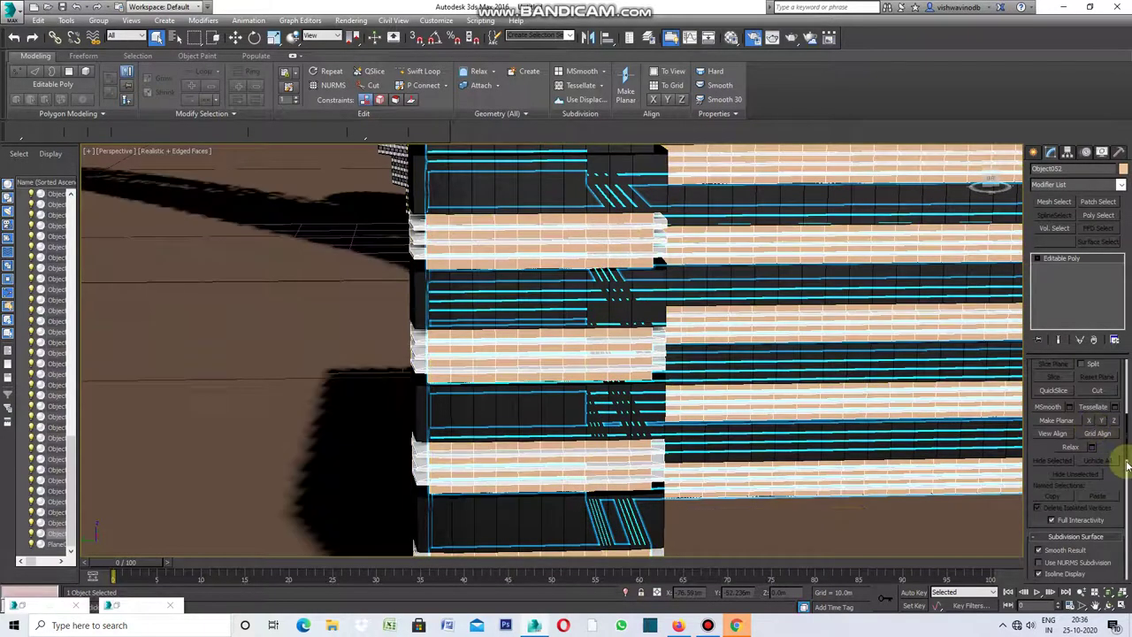
pyautogui.moveTo(1128, 442); pyautogui.dragTo(1129, 373)
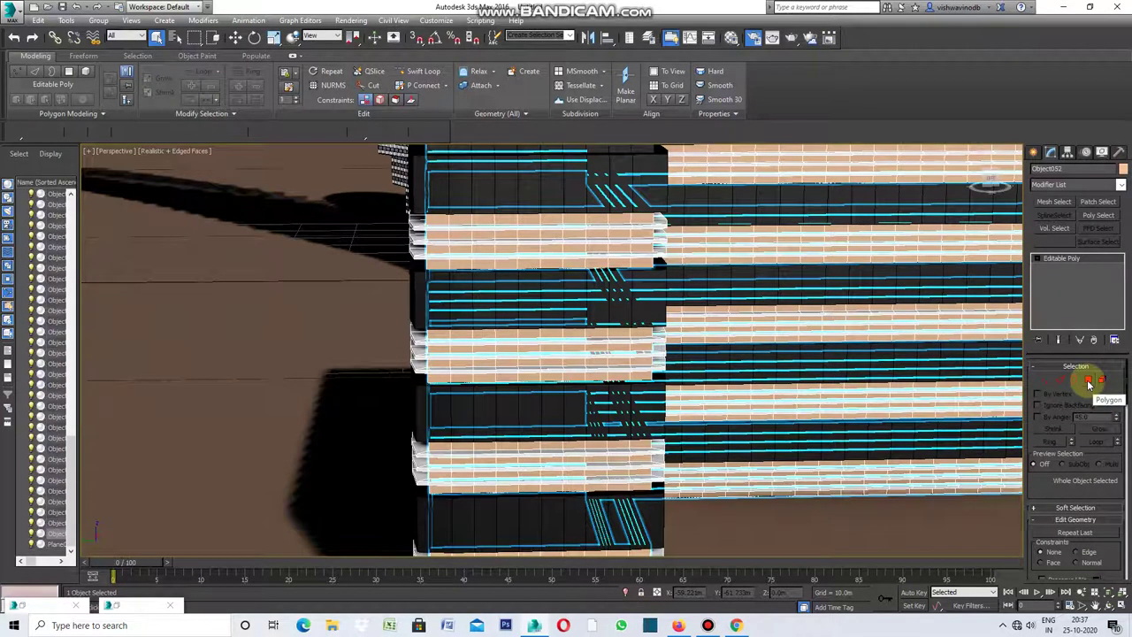
pyautogui.click(1089, 382)
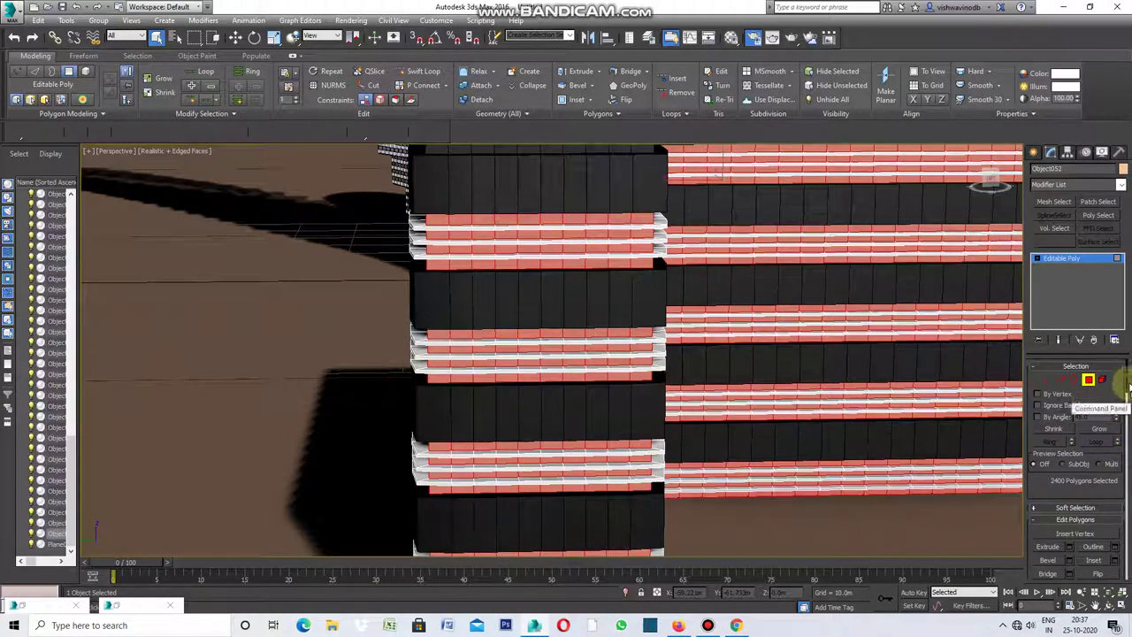
pyautogui.moveTo(1128, 385); pyautogui.dragTo(1128, 408)
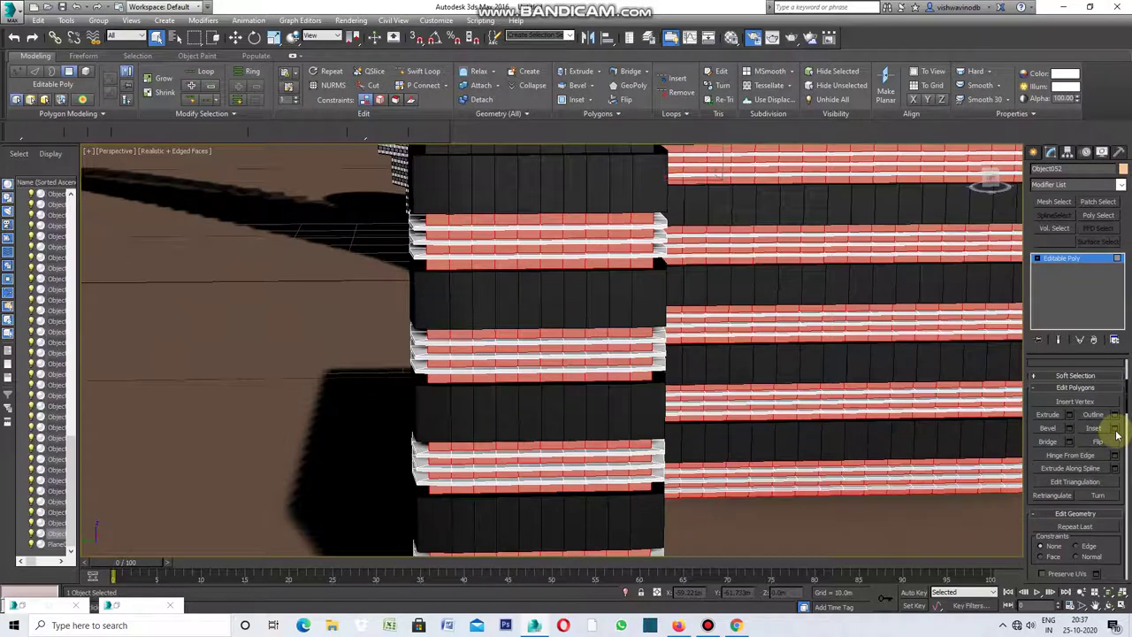
# Inset Object052's selected brick polygons by 0.05m, changing the inset type in the caddy.
pyautogui.click(1117, 432)
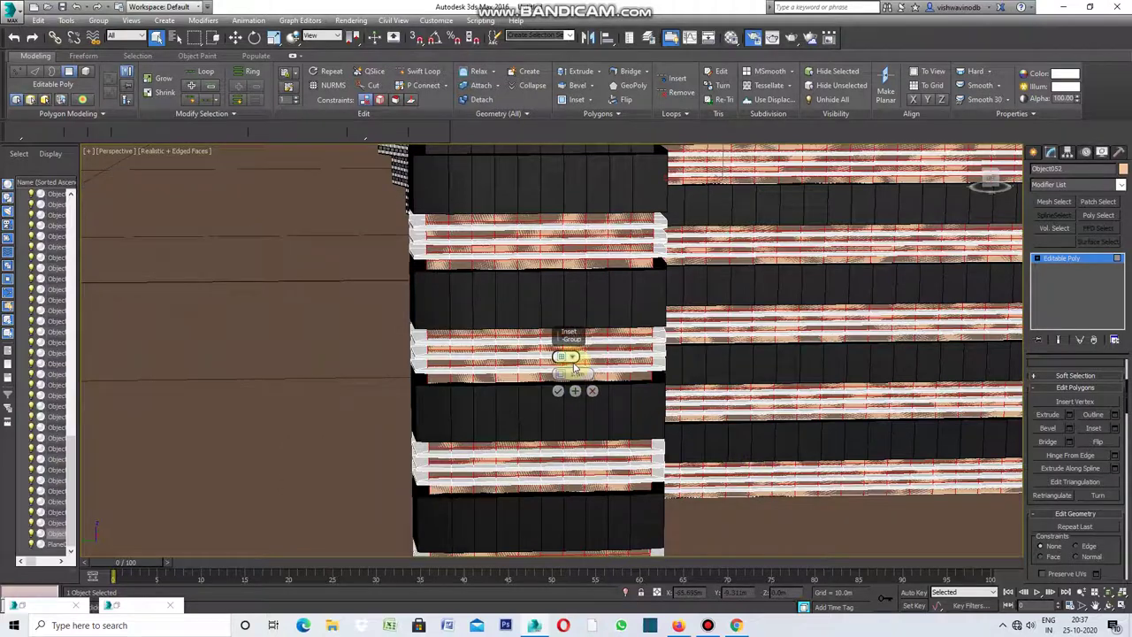
pyautogui.click(624, 385)
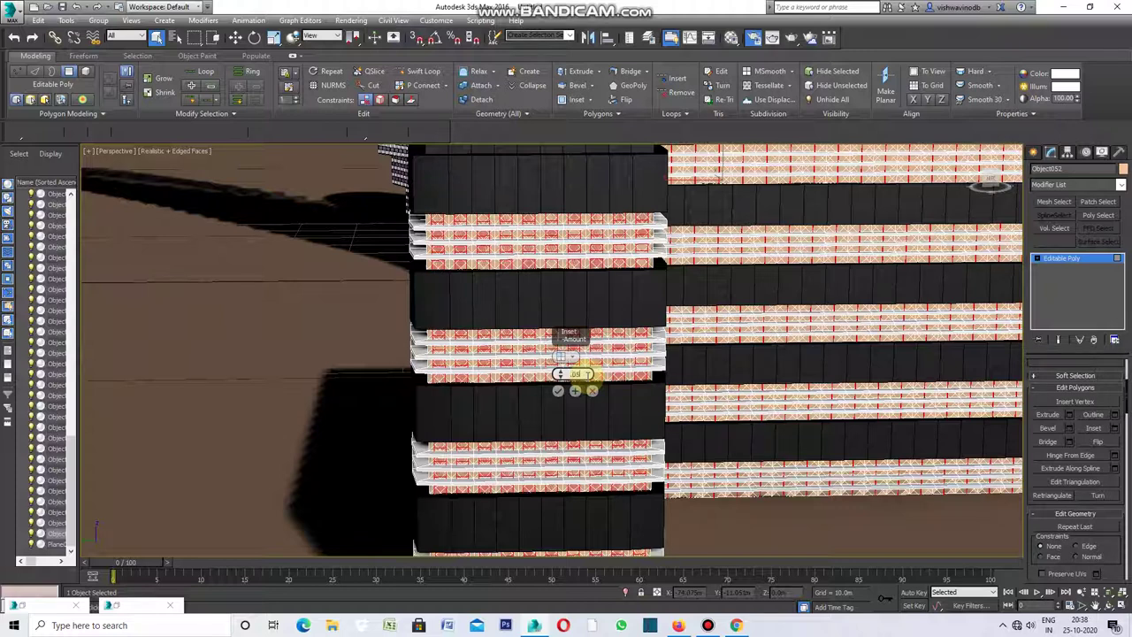
pyautogui.press('Return')
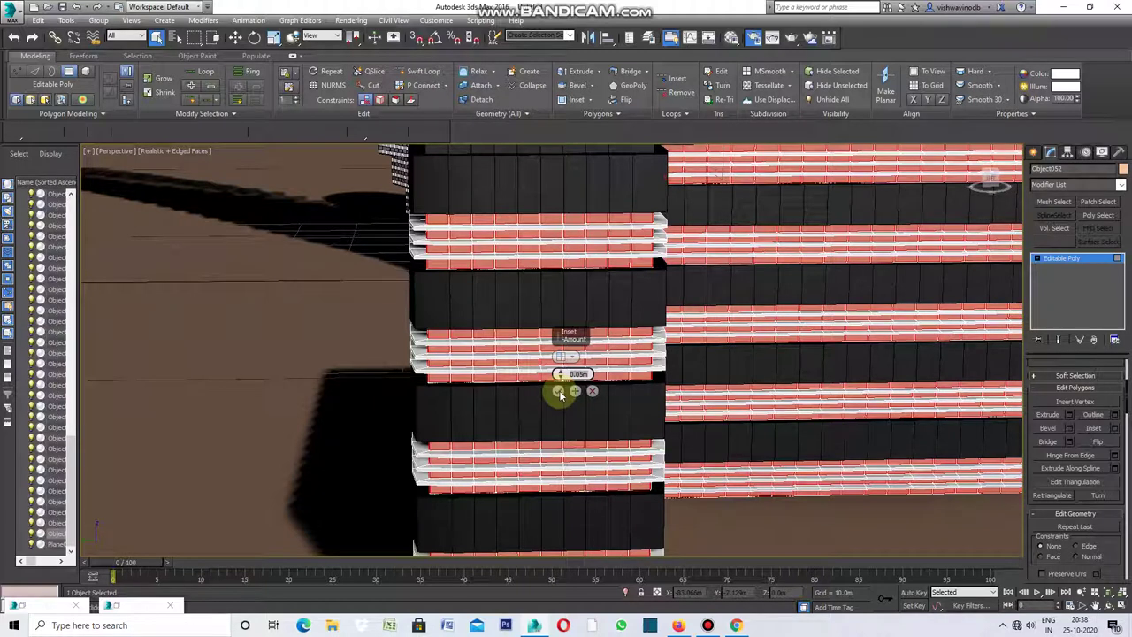
pyautogui.click(559, 392)
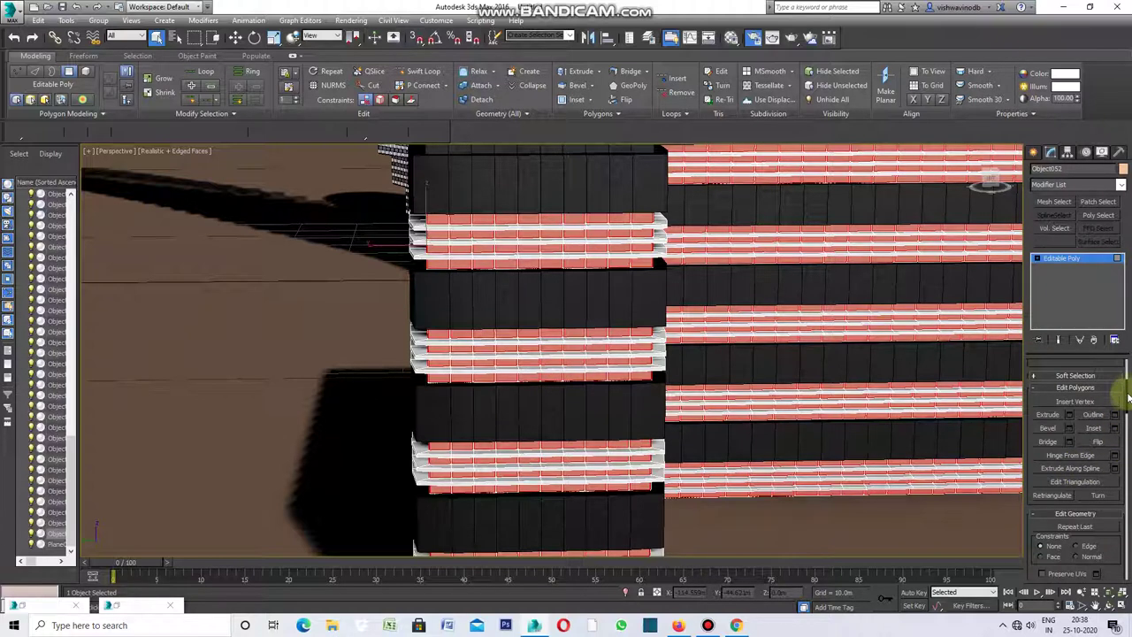
# Detach the inset brick faces as a new object named Object053.
pyautogui.moveTo(1128, 400); pyautogui.dragTo(1127, 431)
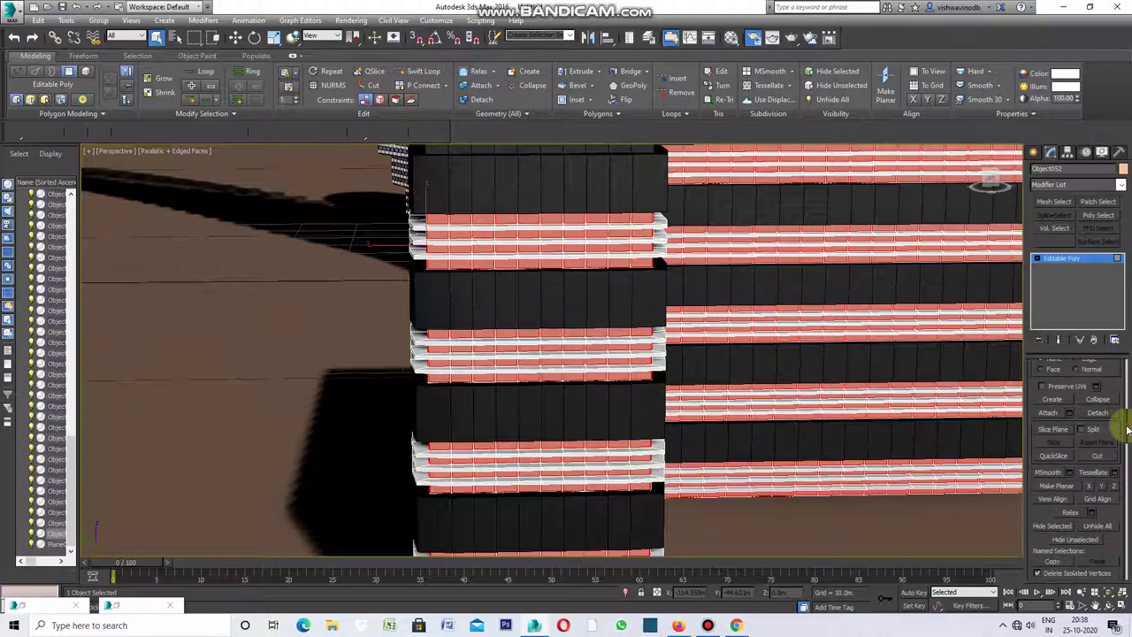
pyautogui.click(1098, 414)
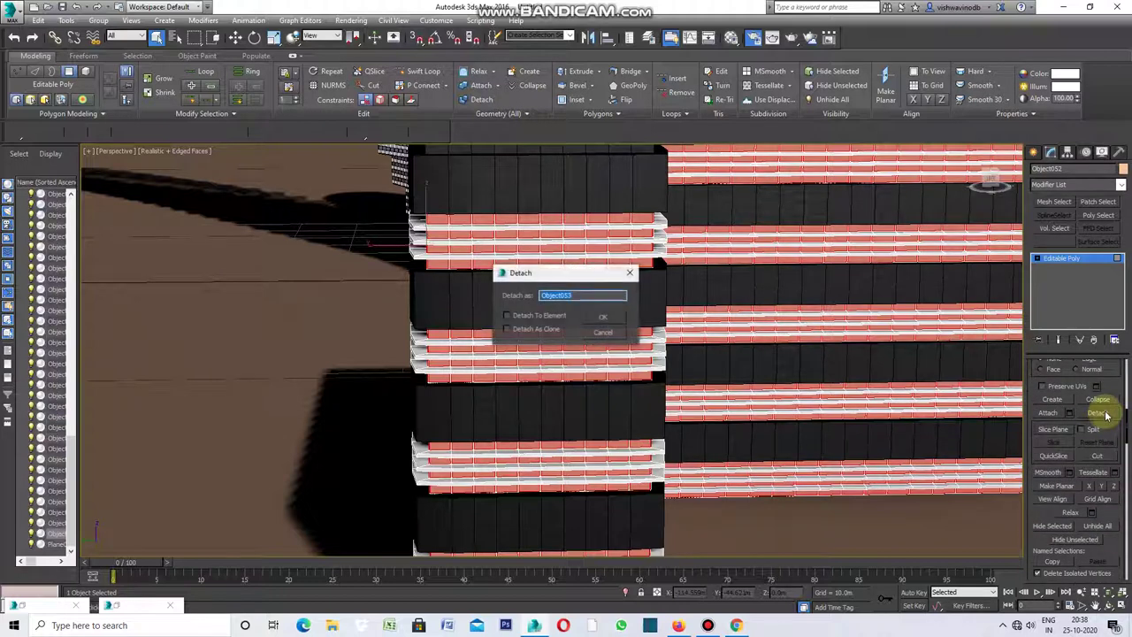
pyautogui.click(607, 318)
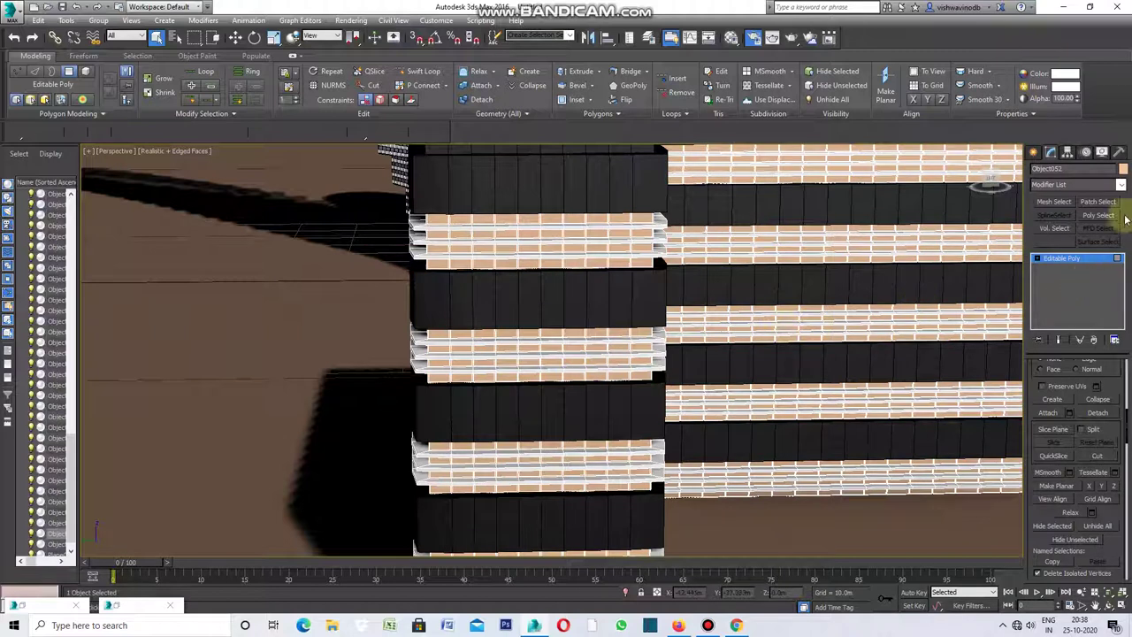
# Change Object052's object colour from light peach to black.
pyautogui.click(1124, 169)
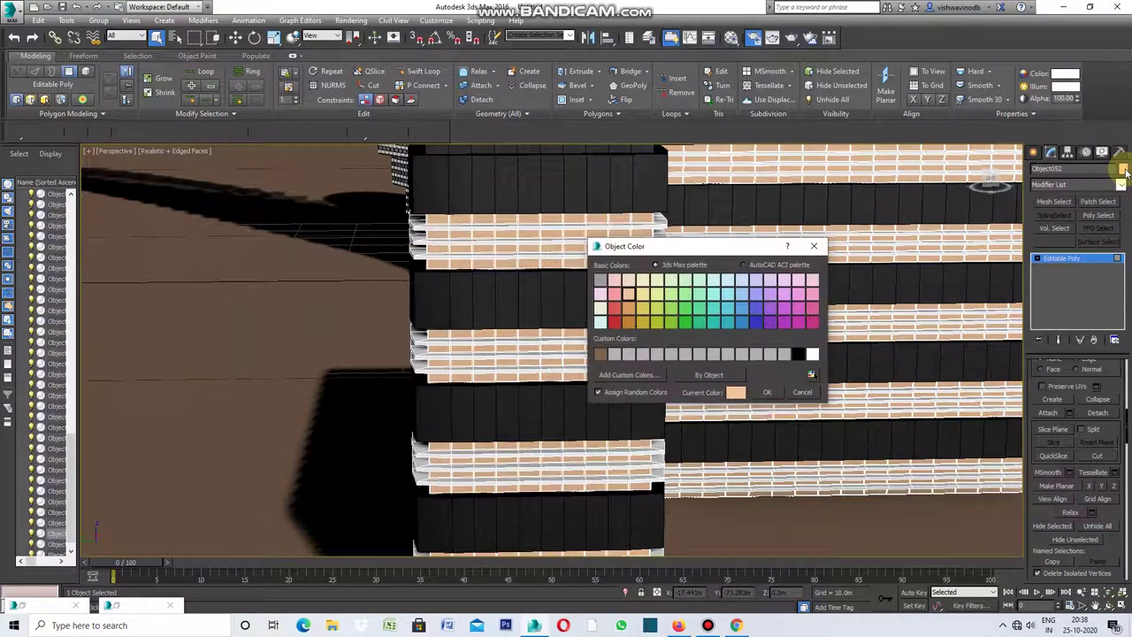
pyautogui.click(799, 354)
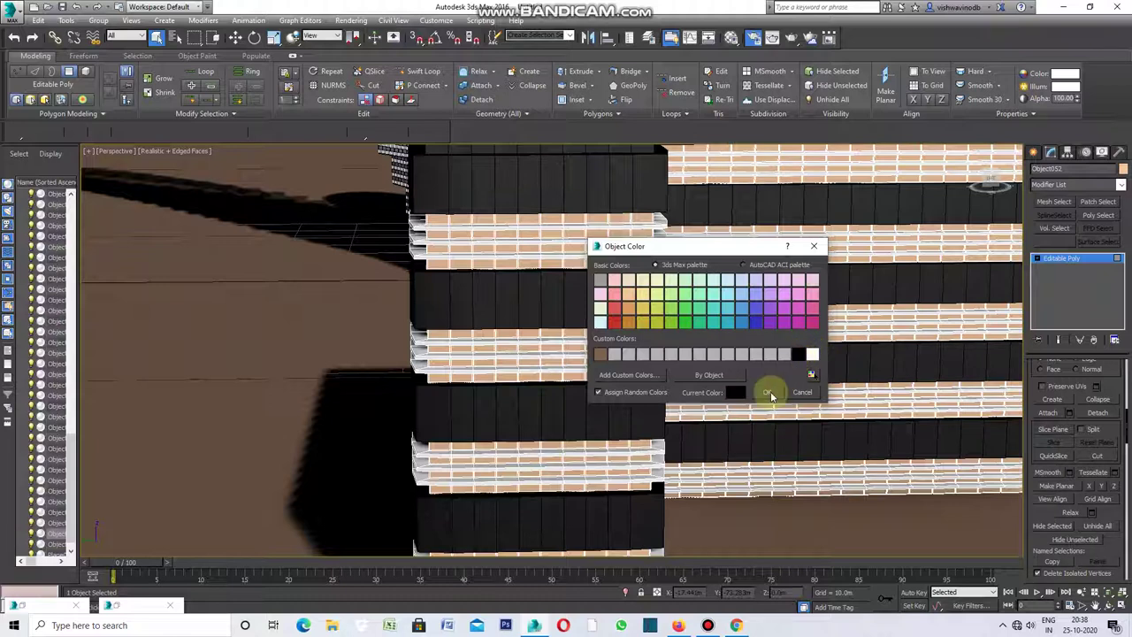
pyautogui.click(767, 392)
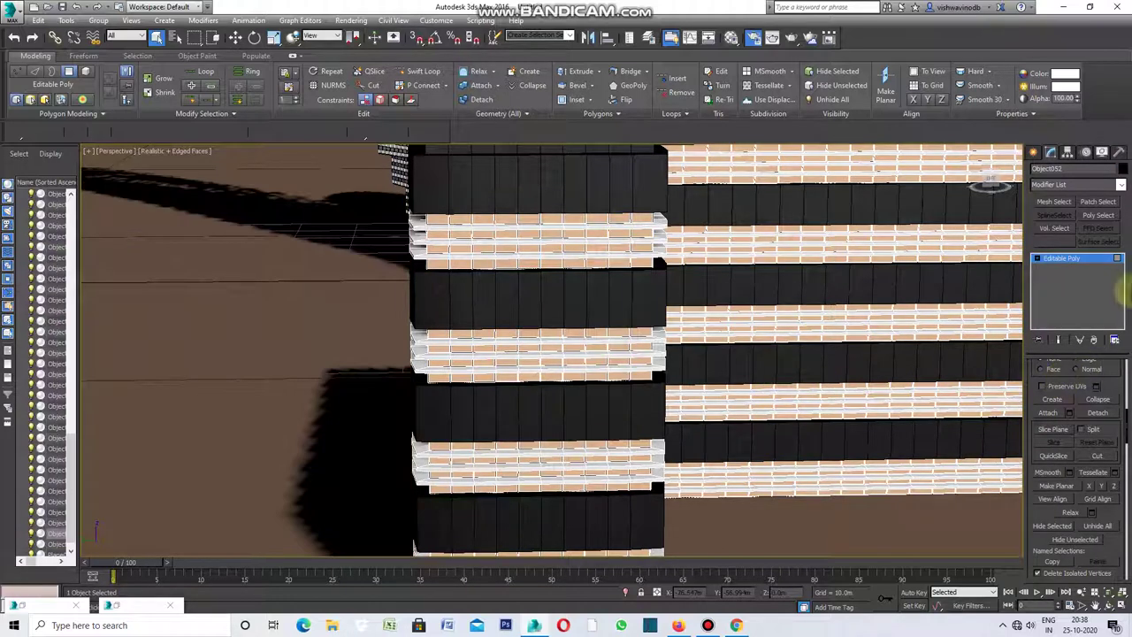
pyautogui.click(1122, 185)
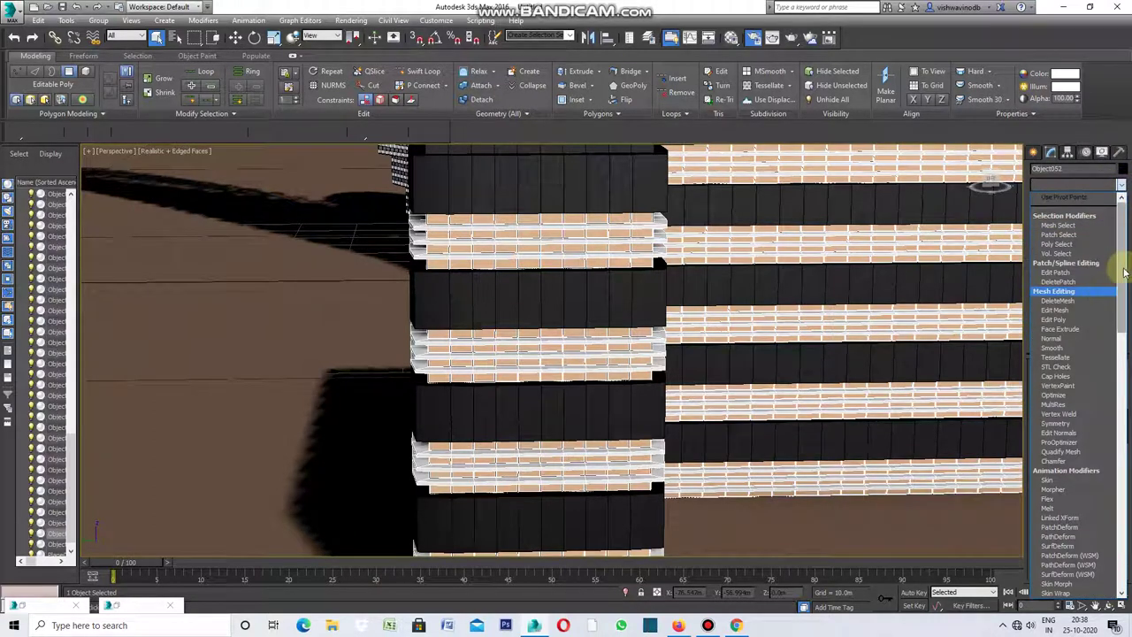
# Shell Object052 with a 0.2m outer amount and show the Extended Primitives list.
pyautogui.moveTo(1122, 270); pyautogui.dragTo(1122, 455)
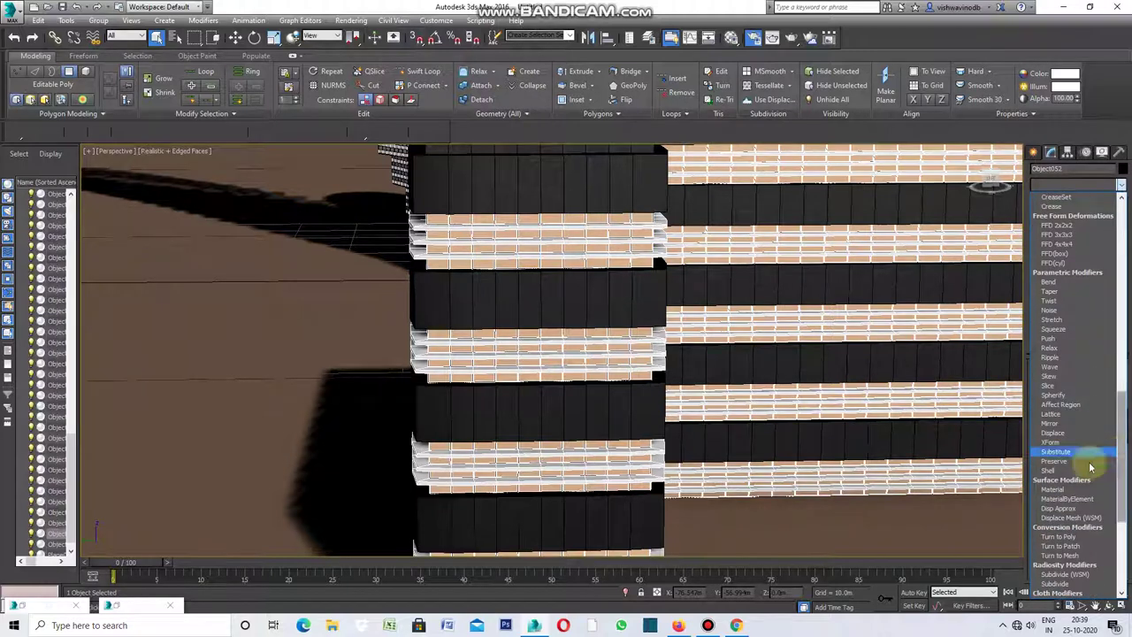
pyautogui.click(1079, 464)
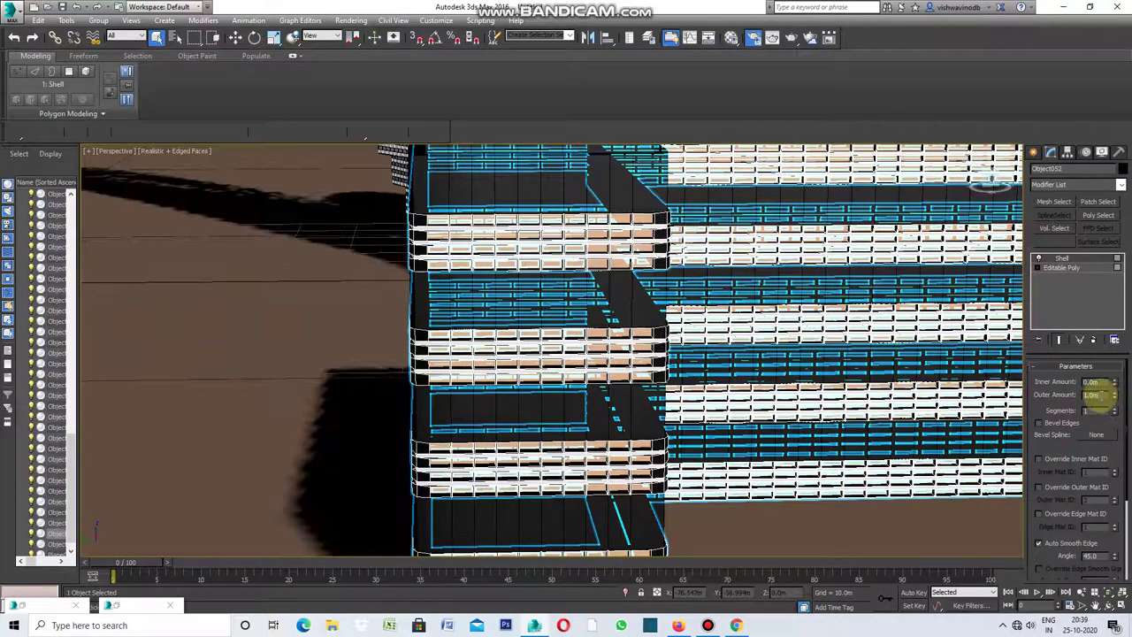
pyautogui.click(1100, 396)
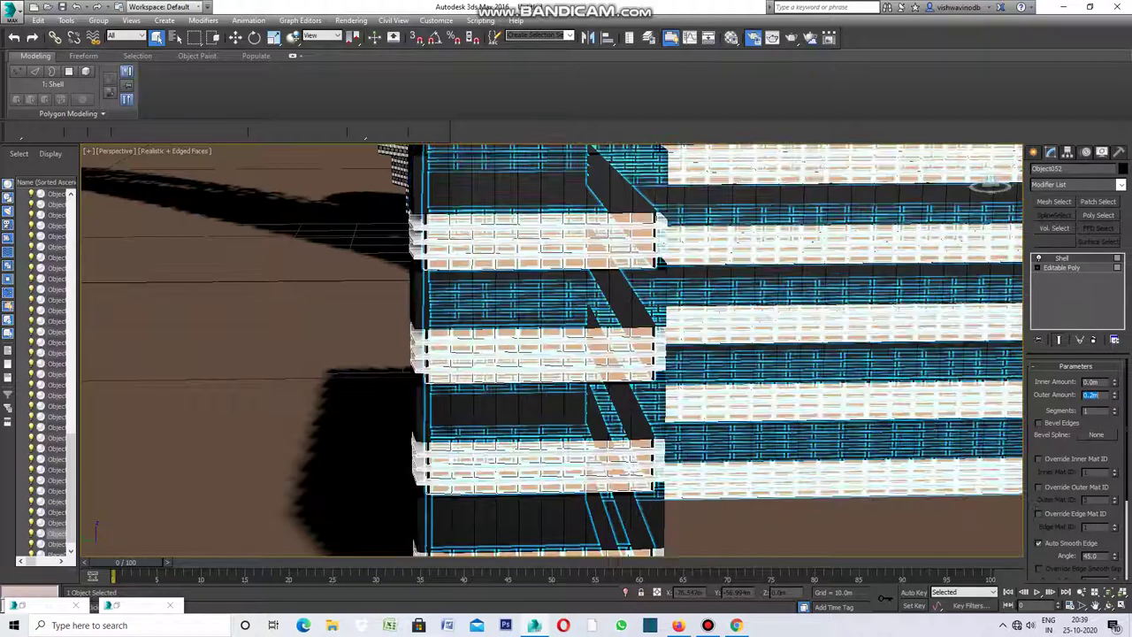
pyautogui.click(1035, 154)
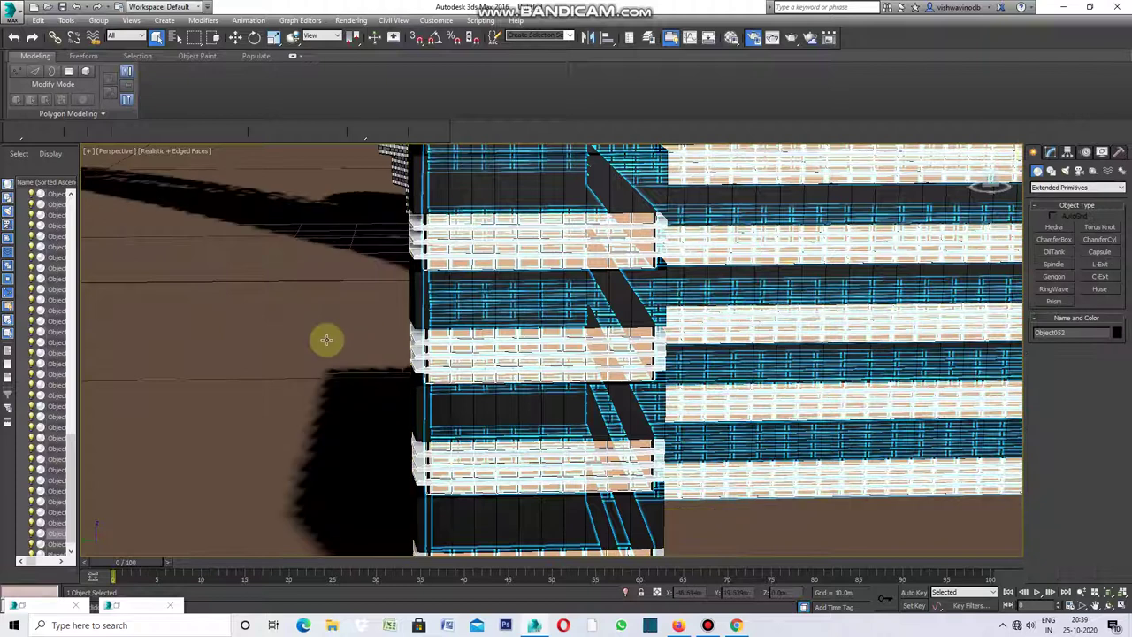
# Deselect the building to view Object052's 0.2m shell framing the brick panels.
pyautogui.click(326, 340)
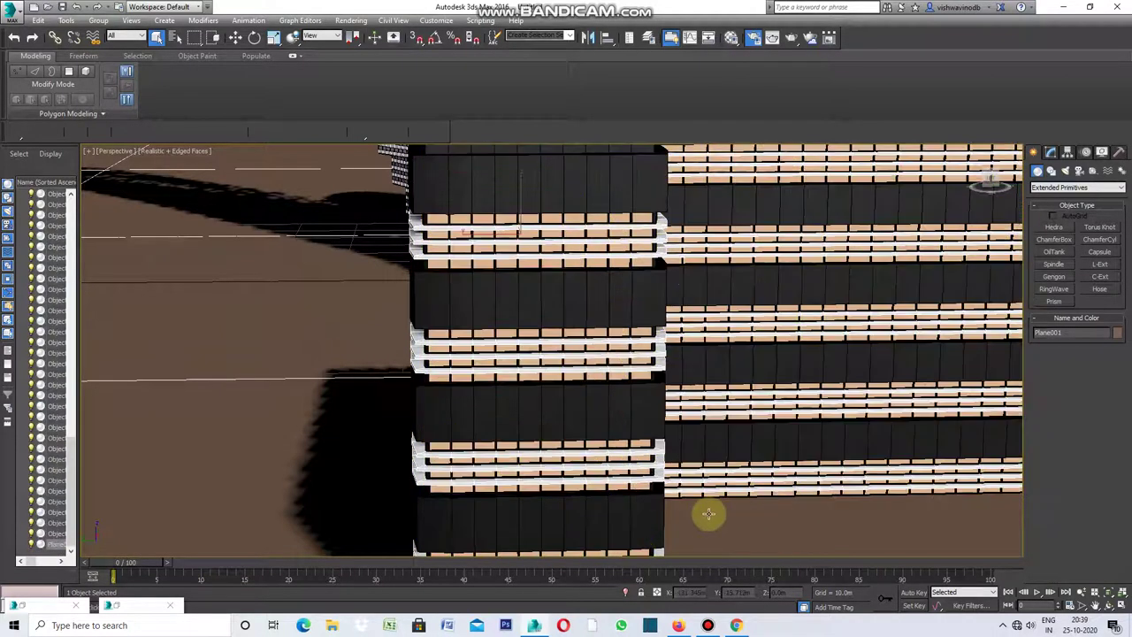